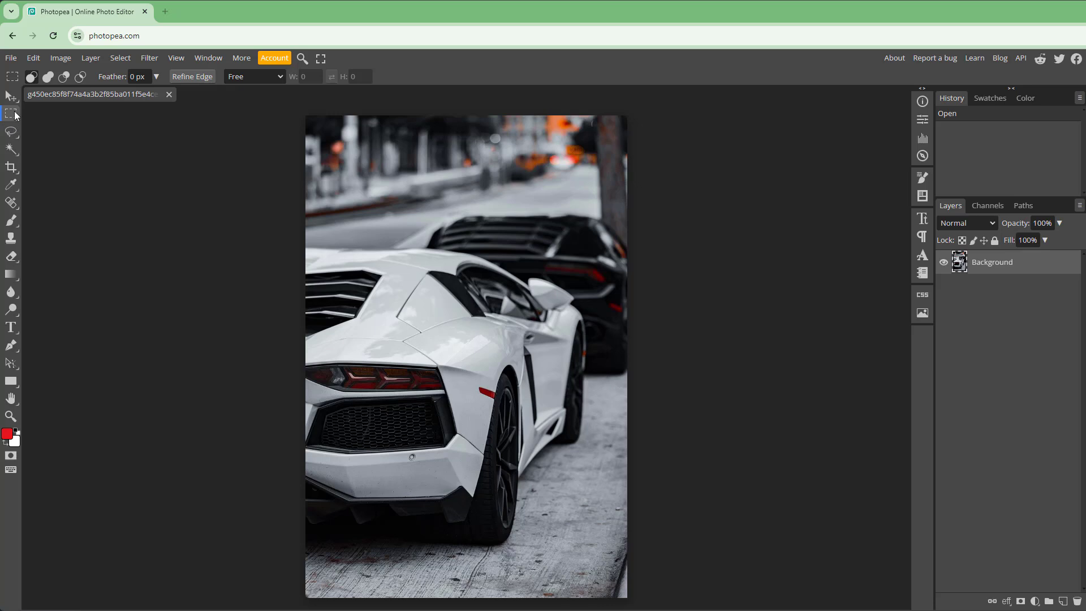
# Draw and reposition rectangular selections over the photo, ending with one across the white car's side window and rear fender
pyautogui.moveTo(330, 152); pyautogui.dragTo(492, 287)
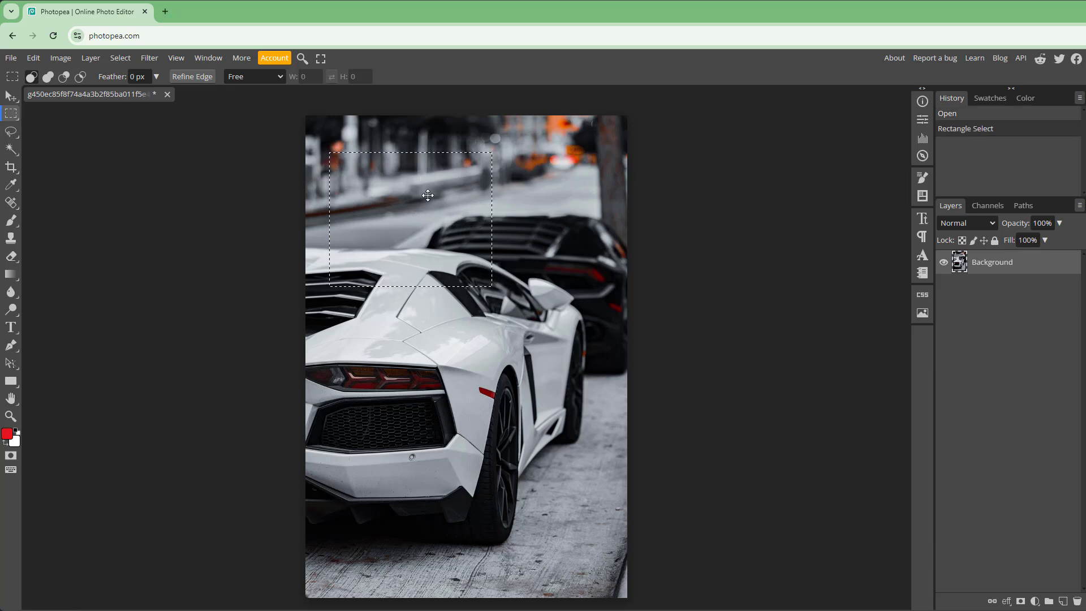
pyautogui.moveTo(449, 186); pyautogui.dragTo(440, 187)
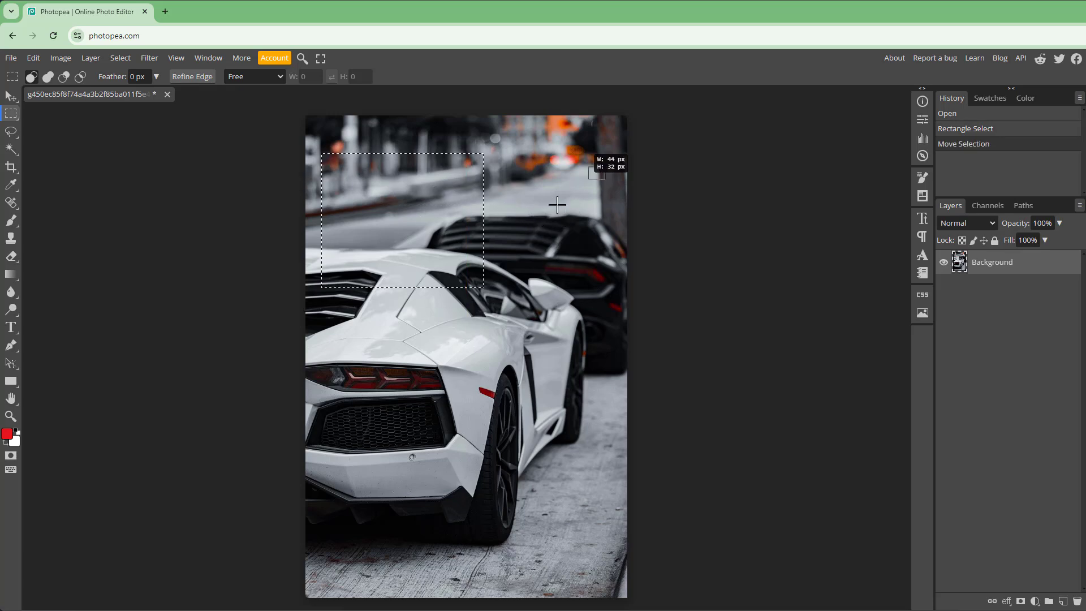
pyautogui.moveTo(604, 166); pyautogui.dragTo(447, 291)
pyautogui.moveTo(350, 153); pyautogui.dragTo(461, 281)
pyautogui.moveTo(396, 389); pyautogui.dragTo(532, 265)
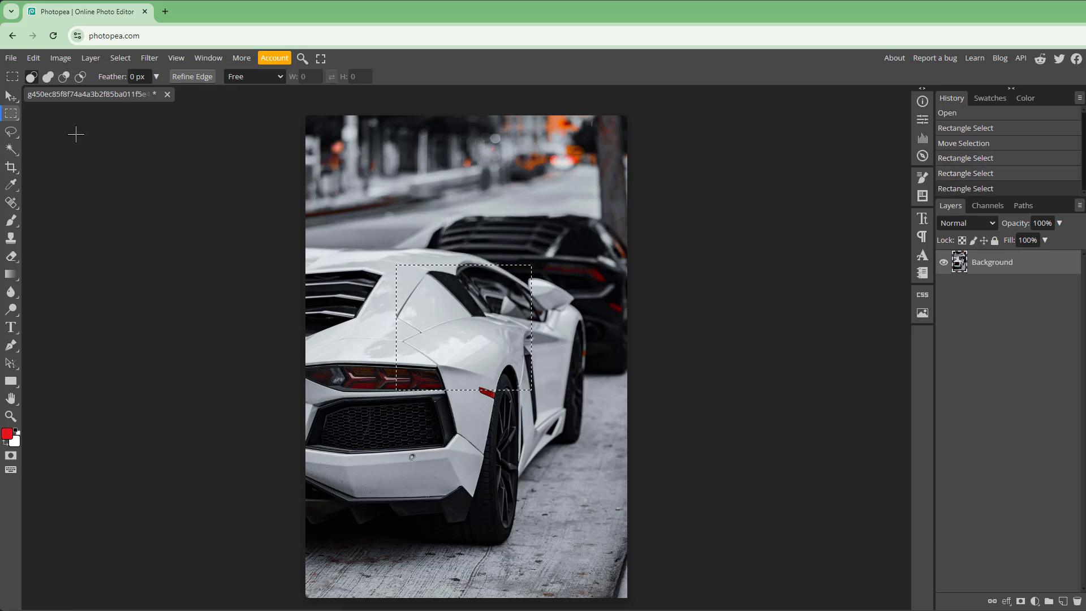
# Try moving the selected car section up toward the street, and undo the move
pyautogui.press('v')
pyautogui.moveTo(451, 296); pyautogui.dragTo(430, 202)
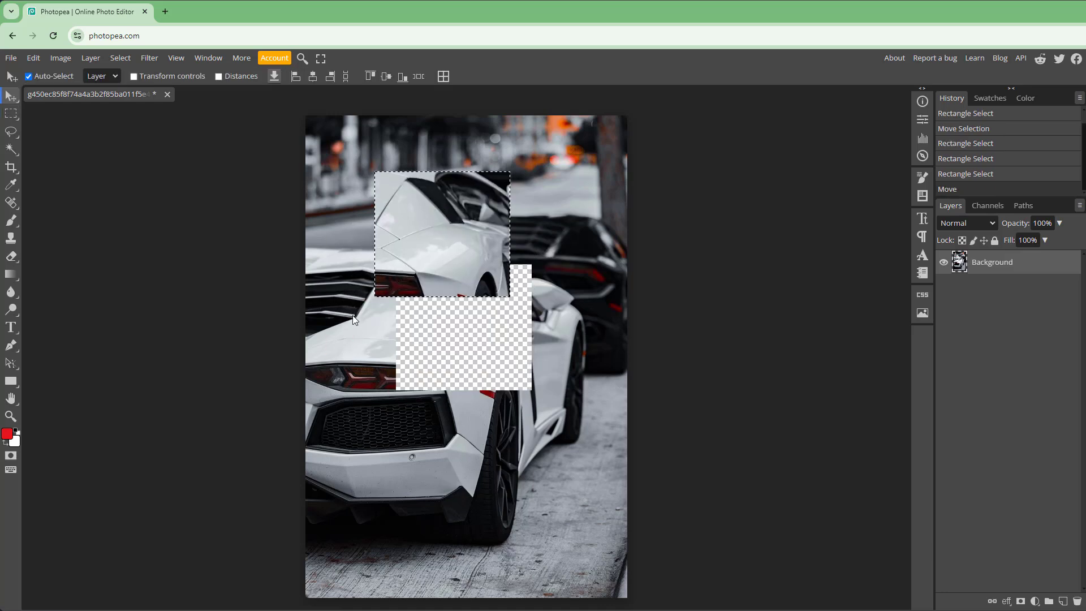
pyautogui.hotkey('ctrl', 'z')
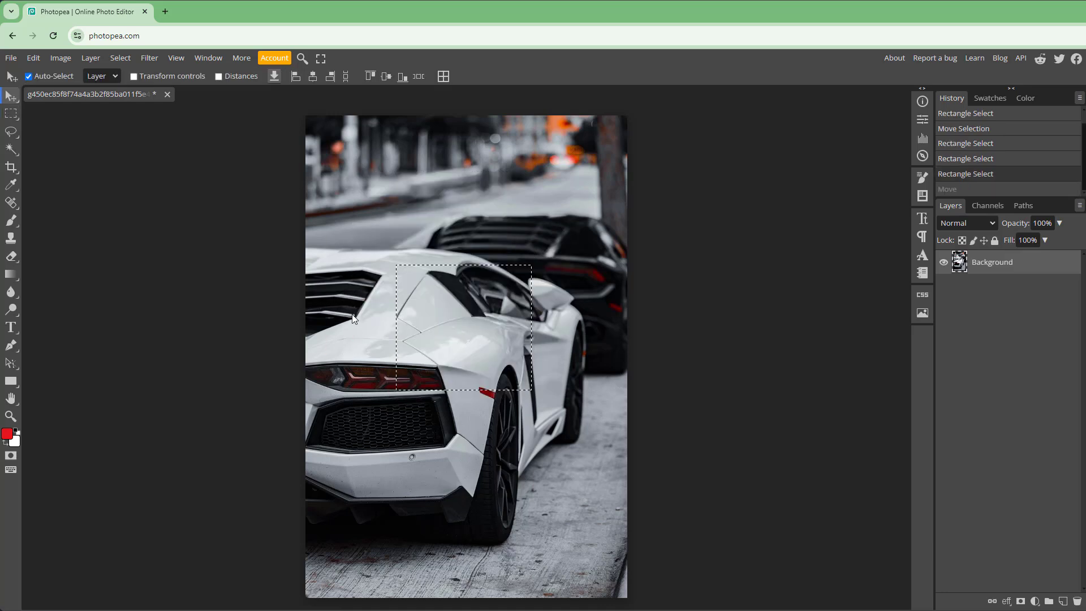
# Add two overlapping rectangles above the existing selection, covering the street and the black car's roof, using the add-to-selection mode
pyautogui.click(12, 114)
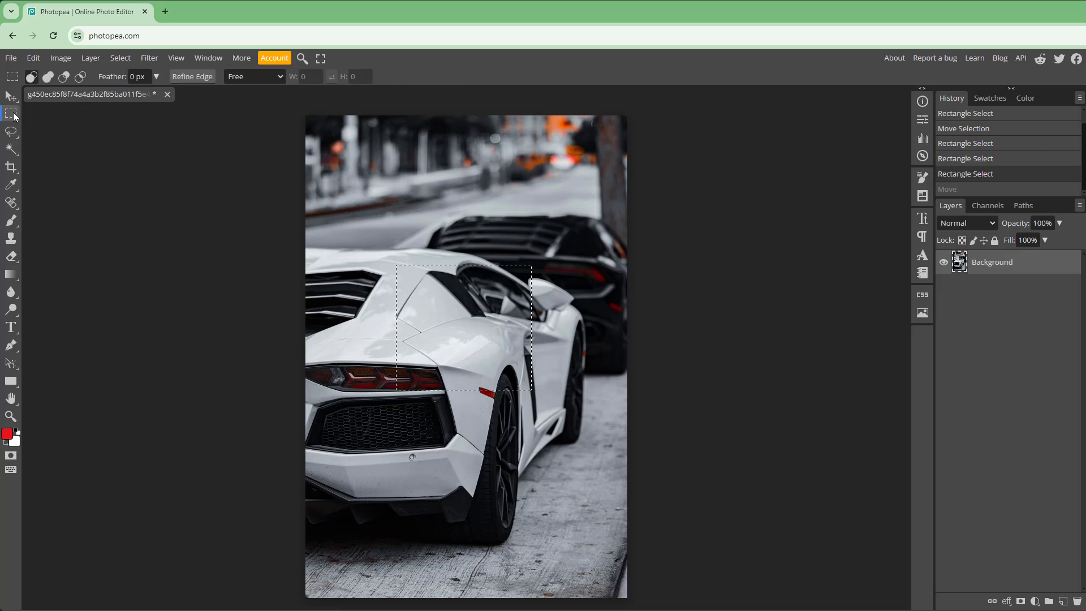
pyautogui.click(50, 79)
pyautogui.moveTo(341, 191); pyautogui.dragTo(459, 315)
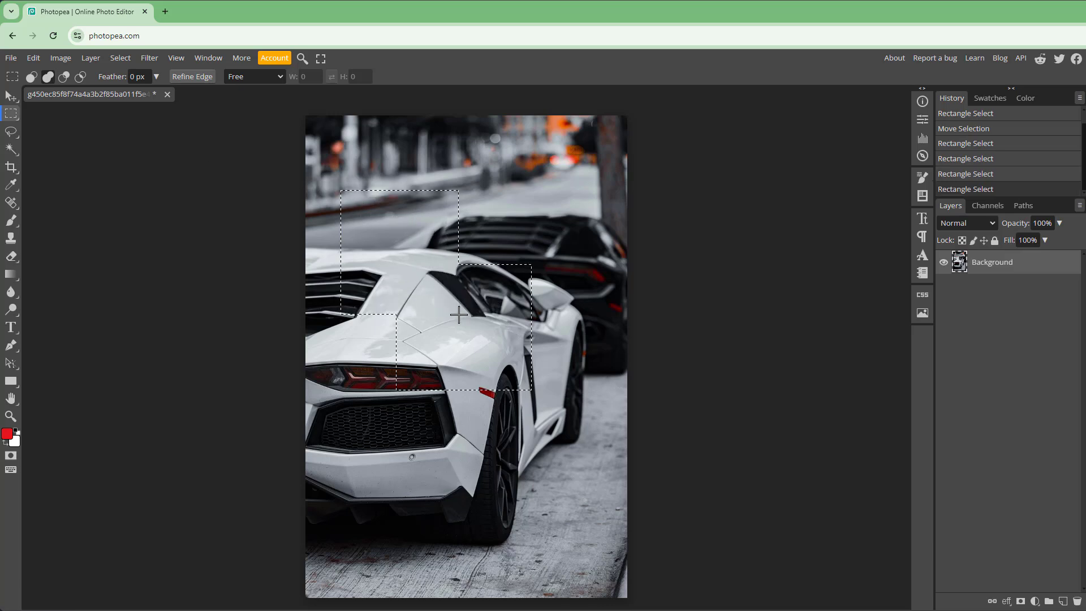
pyautogui.moveTo(433, 159); pyautogui.dragTo(560, 308)
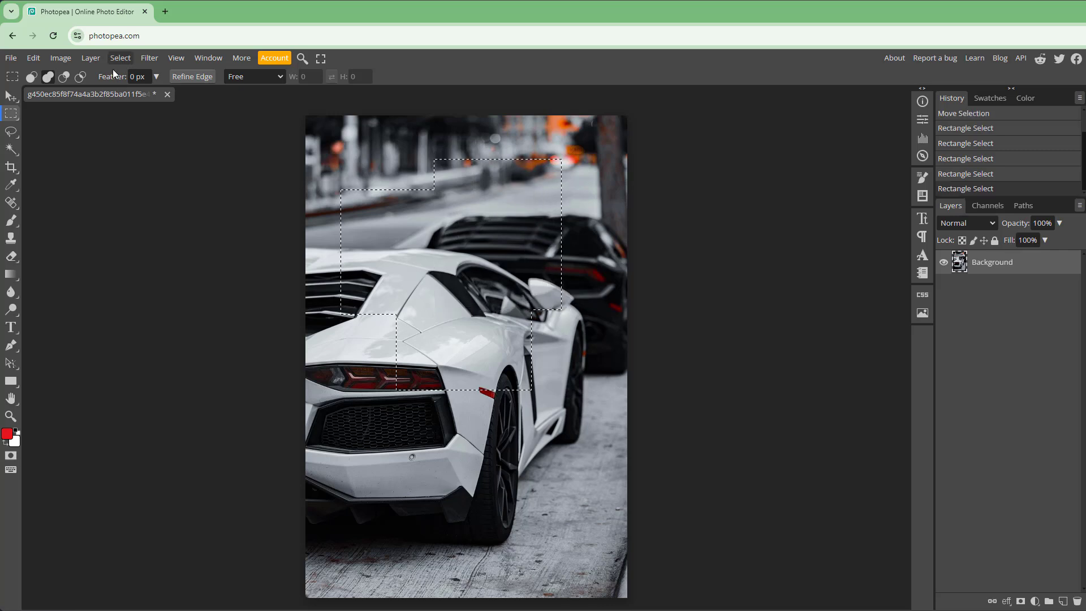
# Subtract a rectangle from the selection's lower-left part and an ellipse from its upper-left corner
pyautogui.click(64, 77)
pyautogui.moveTo(327, 390); pyautogui.dragTo(456, 270)
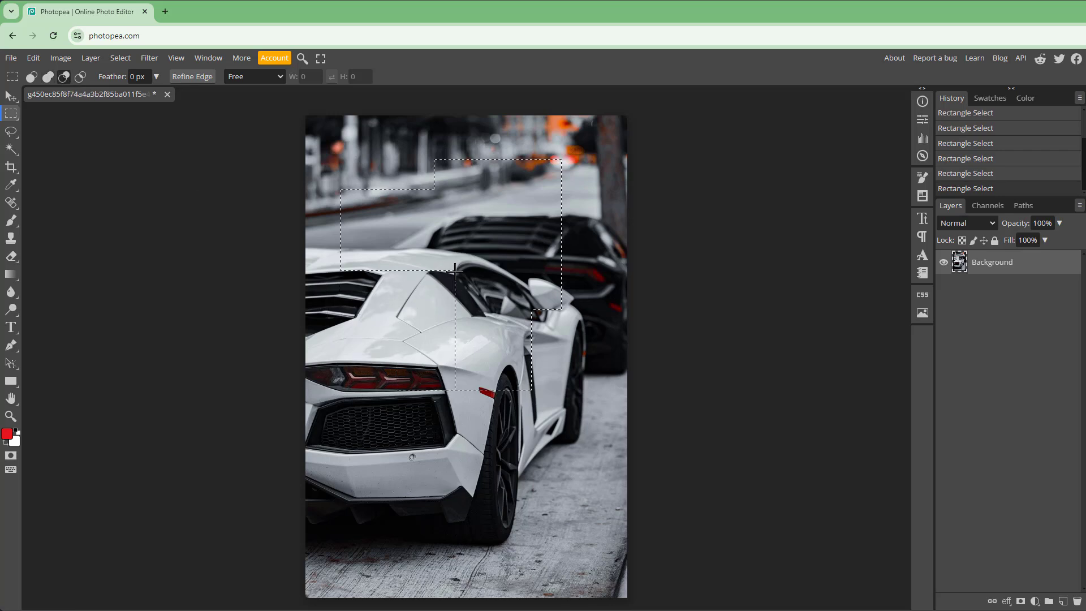
pyautogui.rightClick(15, 117)
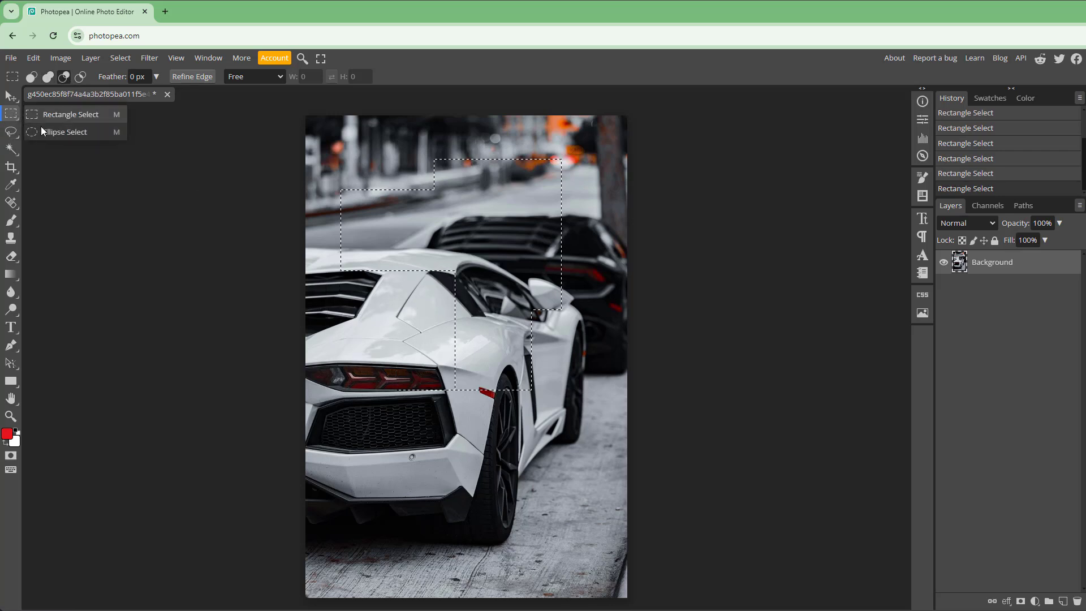
pyautogui.click(42, 132)
pyautogui.click(64, 79)
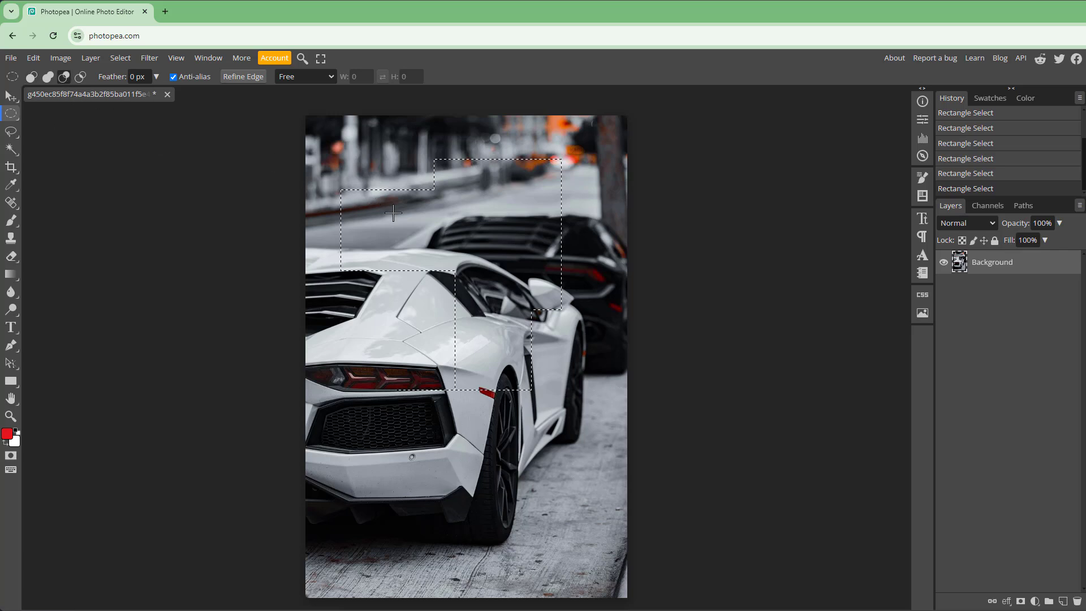
pyautogui.moveTo(344, 167); pyautogui.dragTo(413, 229)
# Intersect the selection with a large ellipse spanning both cars, undoing the first, smaller intersecting ellipse
pyautogui.click(81, 77)
pyautogui.moveTo(591, 430); pyautogui.dragTo(444, 302)
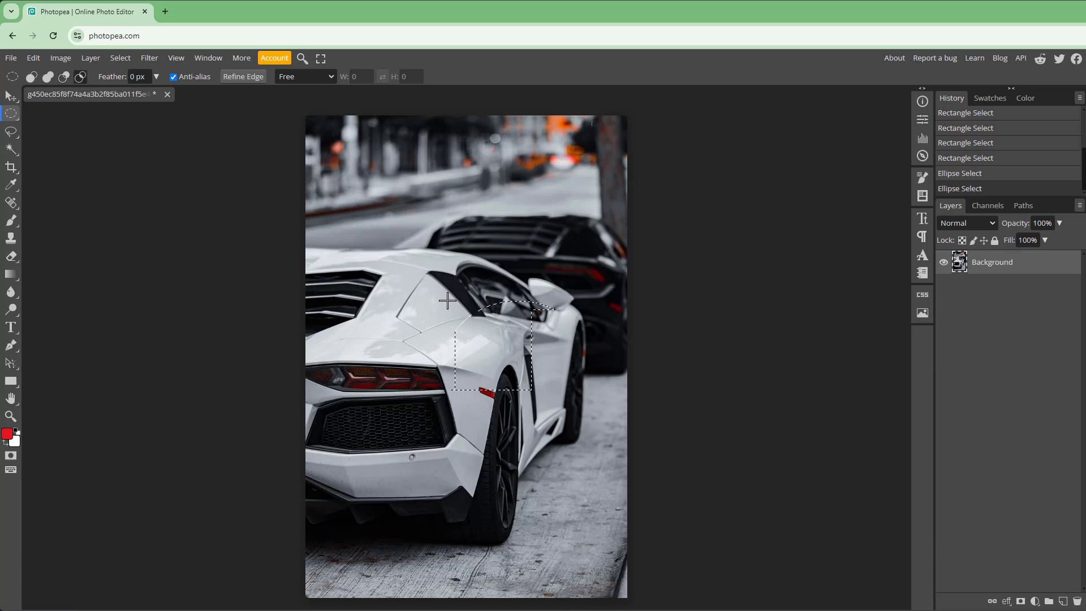
pyautogui.hotkey('ctrl', 'z')
pyautogui.moveTo(587, 402); pyautogui.dragTo(370, 190)
# Move the selected pixels down and slightly left over the white car
pyautogui.click(11, 96)
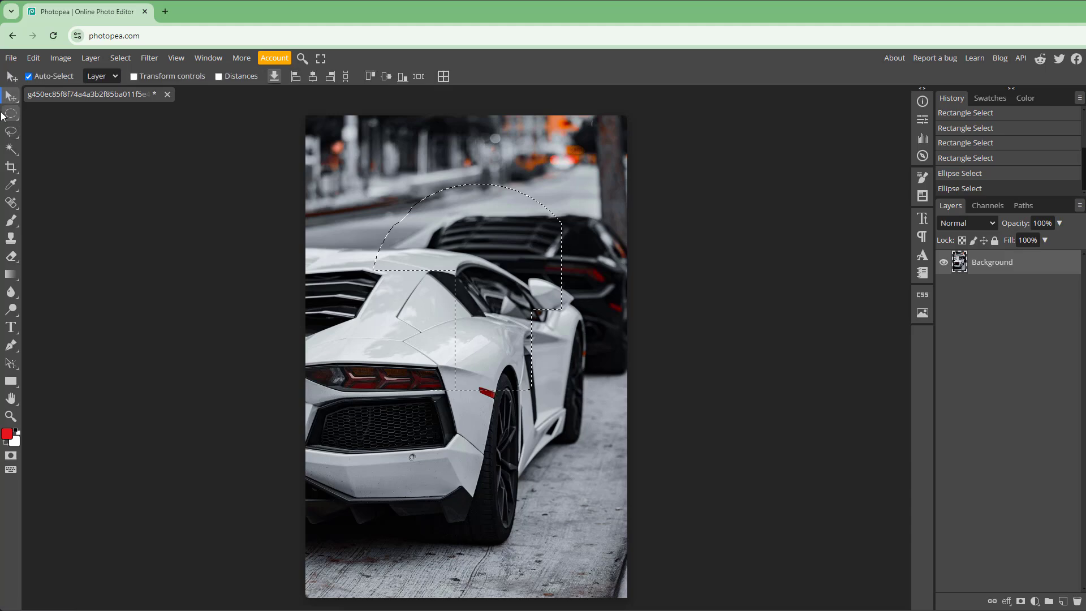
pyautogui.click(10, 114)
pyautogui.click(11, 98)
pyautogui.moveTo(471, 225); pyautogui.dragTo(450, 281)
# Examine the curved edge of the cut-out area up close, and undo the move
pyautogui.hscroll(-4, 520, 178)
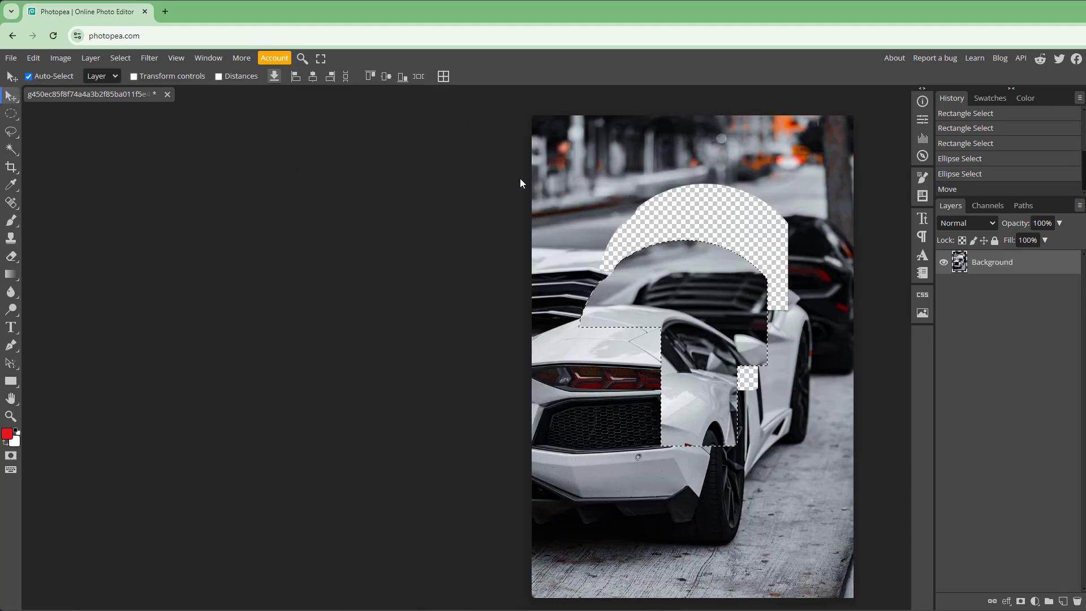
pyautogui.hscroll(5, 575, 180)
pyautogui.scroll(3, 579, 181)
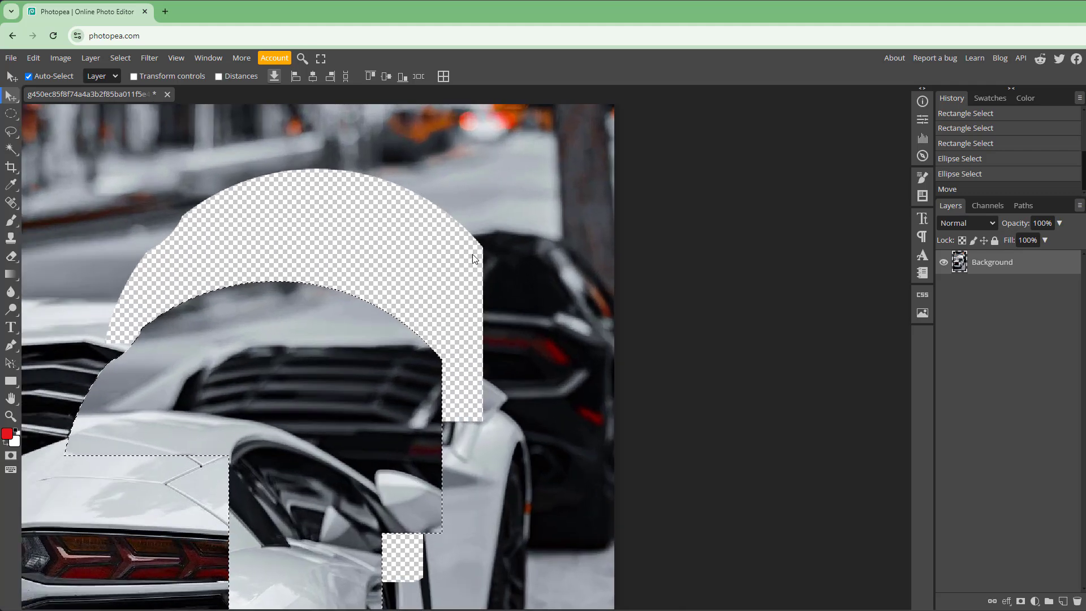
pyautogui.scroll(8, 473, 256)
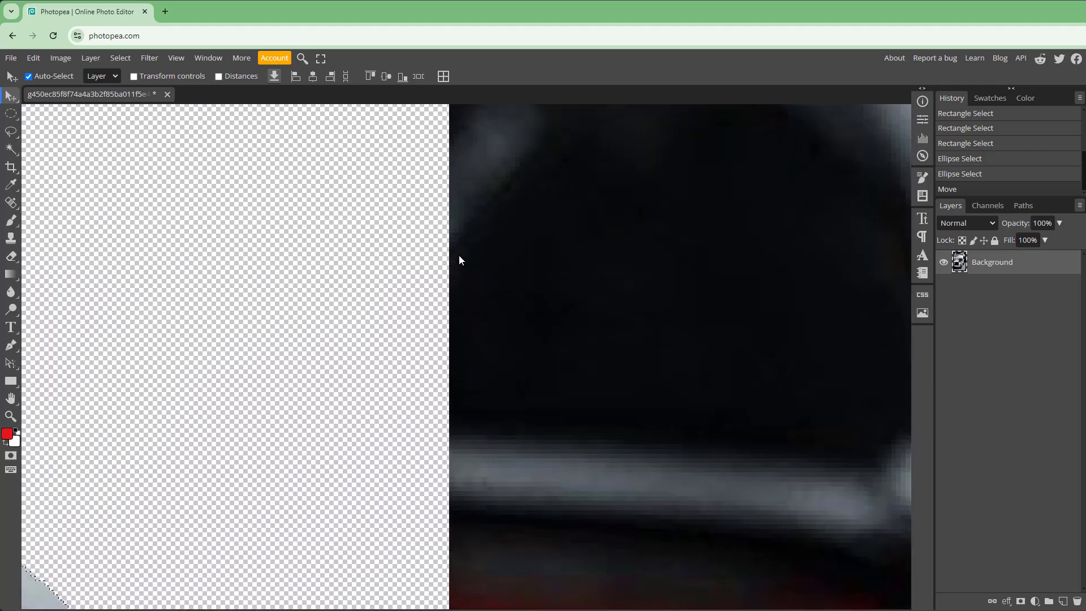
pyautogui.moveTo(460, 255); pyautogui.dragTo(623, 500)
pyautogui.scroll(2, 509, 251)
pyautogui.scroll(1, 509, 252)
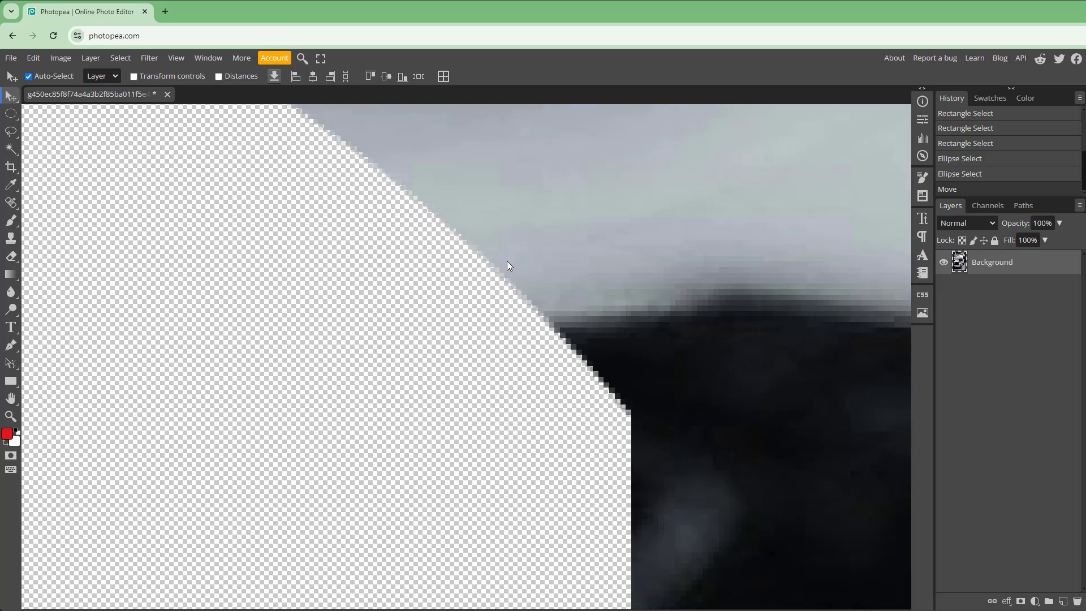
pyautogui.hotkey('ctrl', 'z')
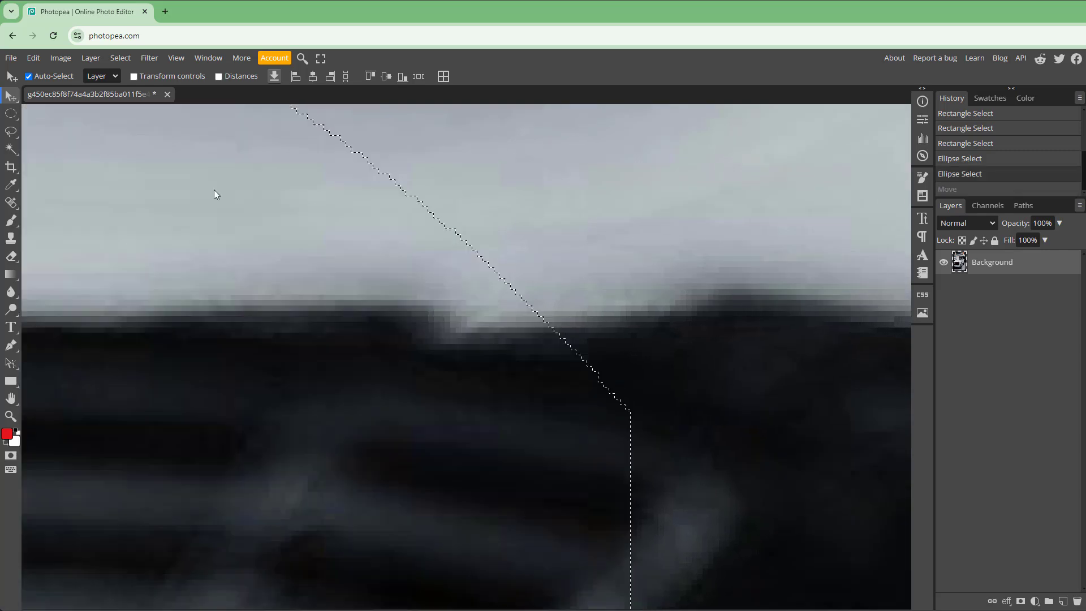
# Clear the selection and draw a new elliptical selection with a 21 px feather on the black car's roof edge
pyautogui.click(10, 113)
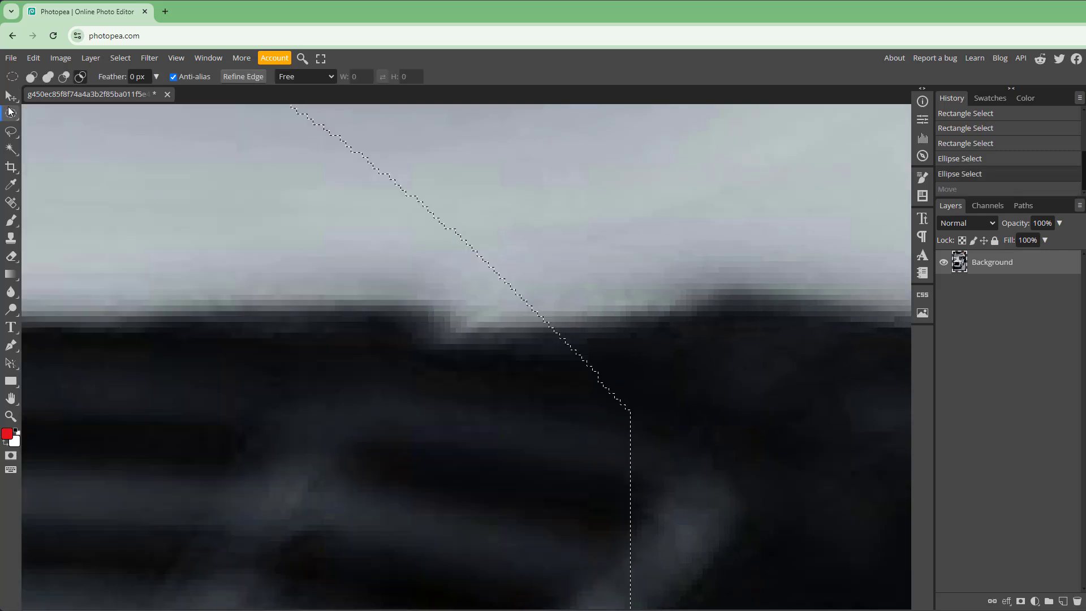
pyautogui.click(574, 184)
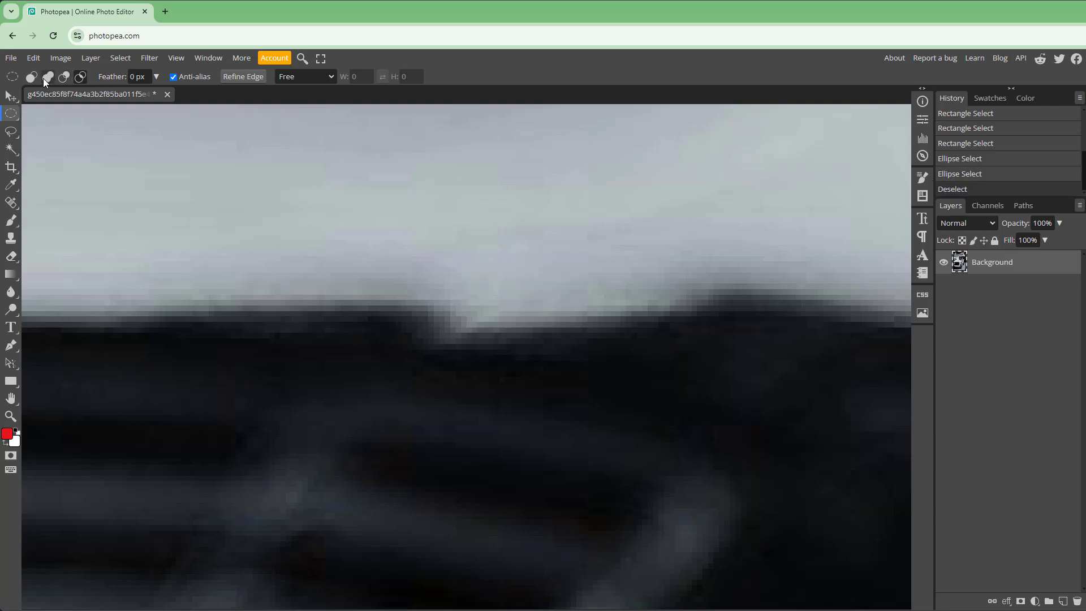
pyautogui.click(29, 76)
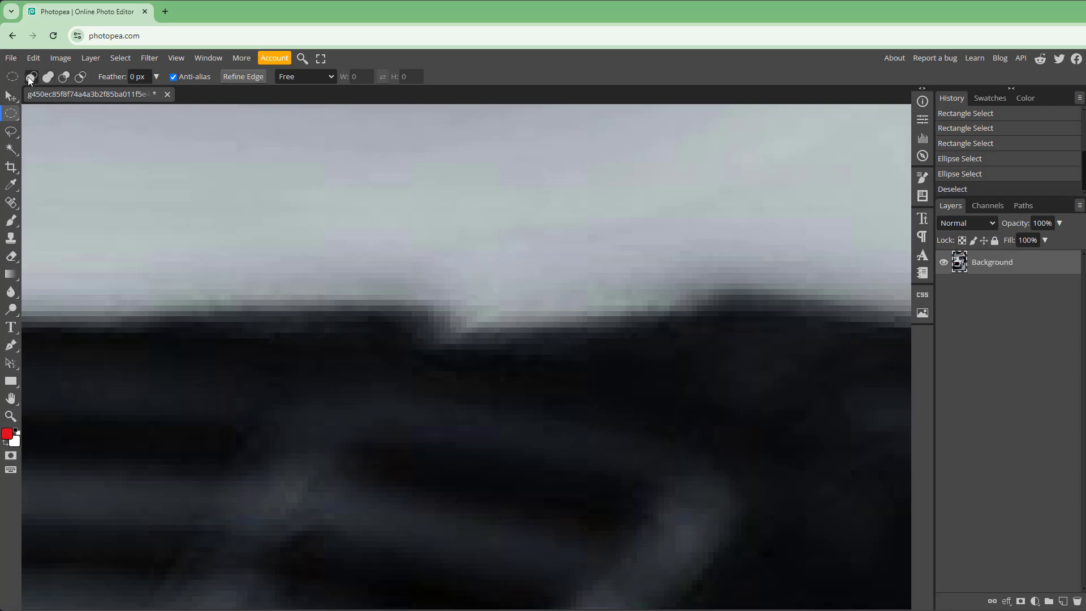
pyautogui.click(158, 77)
pyautogui.moveTo(101, 92); pyautogui.dragTo(112, 92)
pyautogui.moveTo(210, 179); pyautogui.dragTo(664, 570)
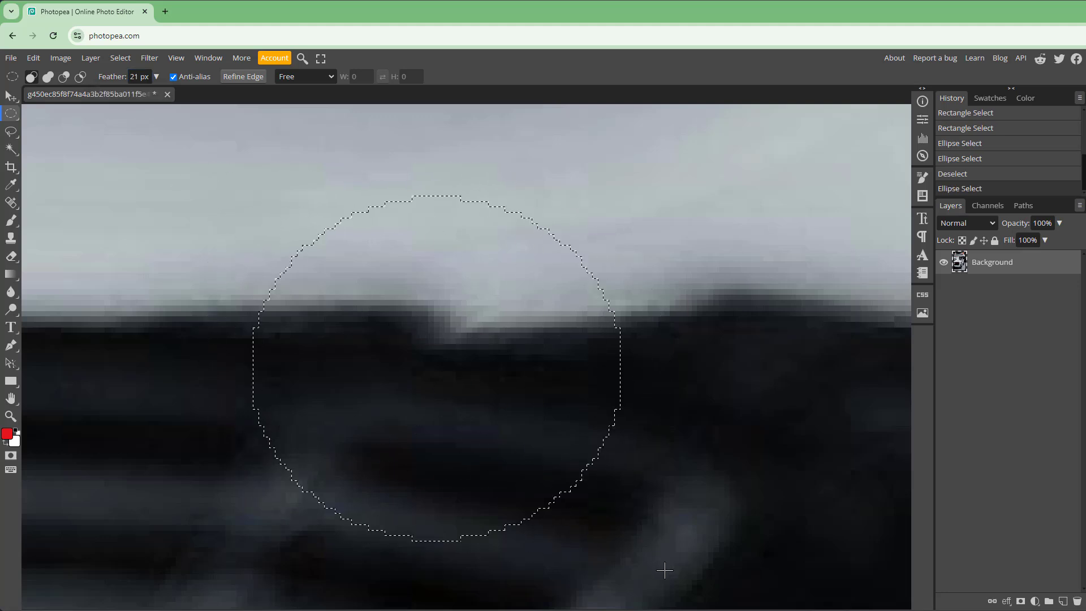
# Try moving the feathered ellipse's pixels down-right, check the softened edge, and undo the move
pyautogui.click(11, 96)
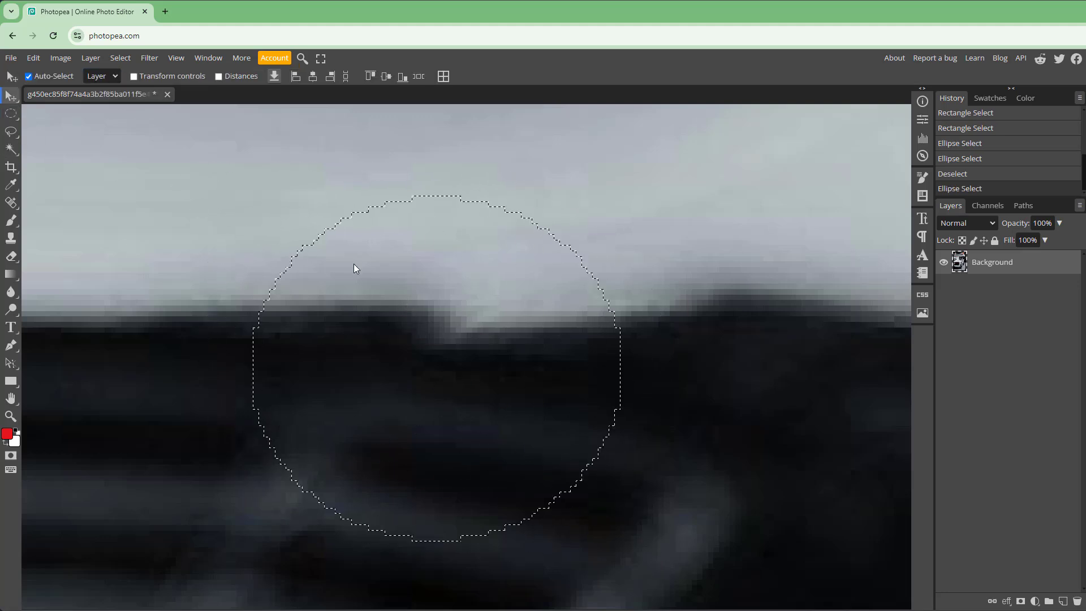
pyautogui.moveTo(354, 264); pyautogui.dragTo(600, 424)
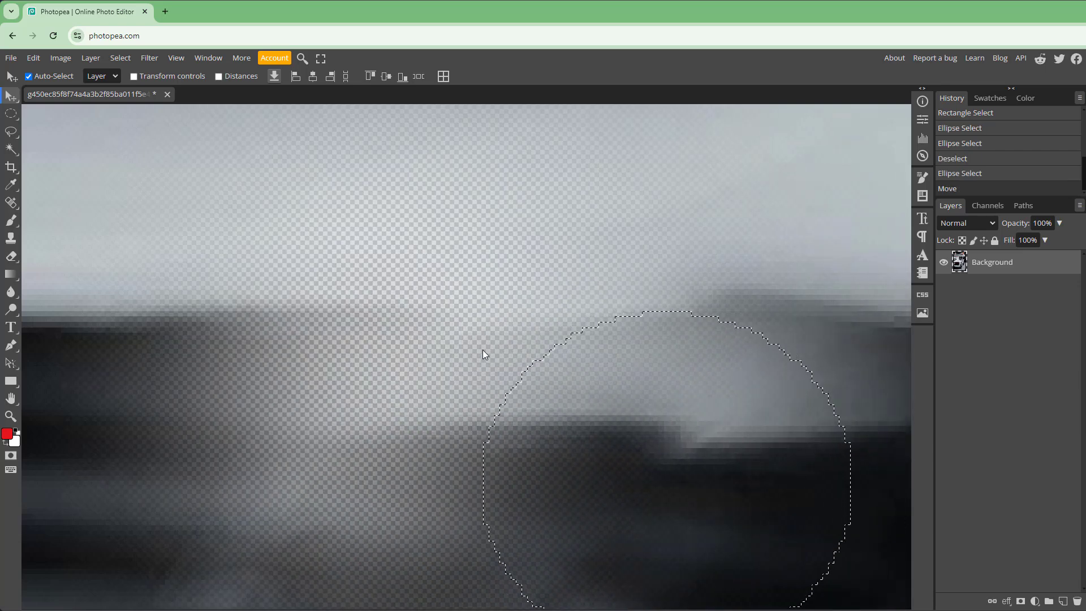
pyautogui.scroll(-5, 482, 354)
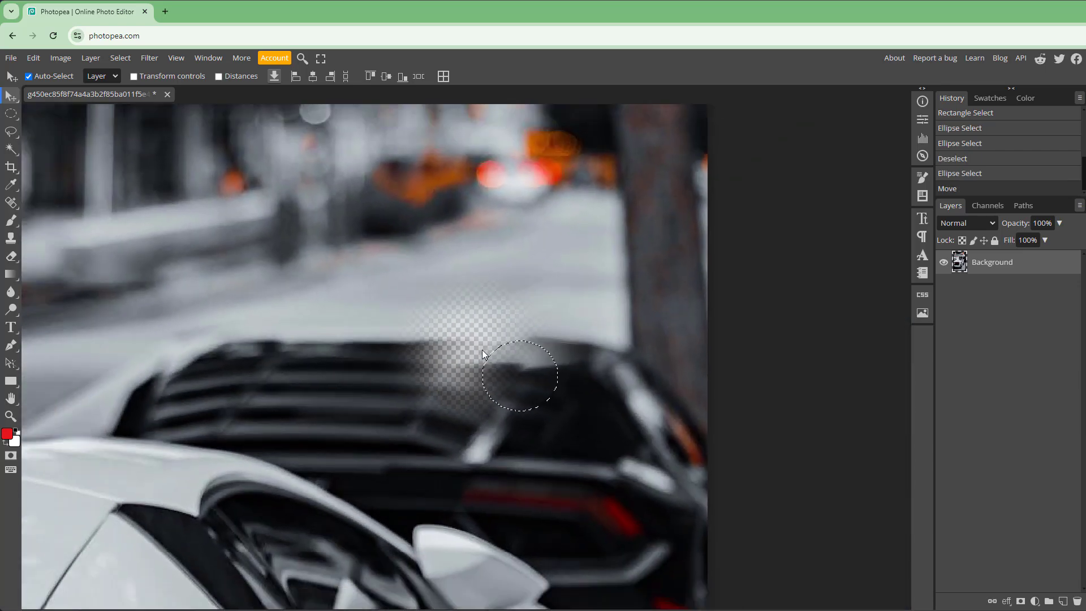
pyautogui.hotkey('ctrl', 'z')
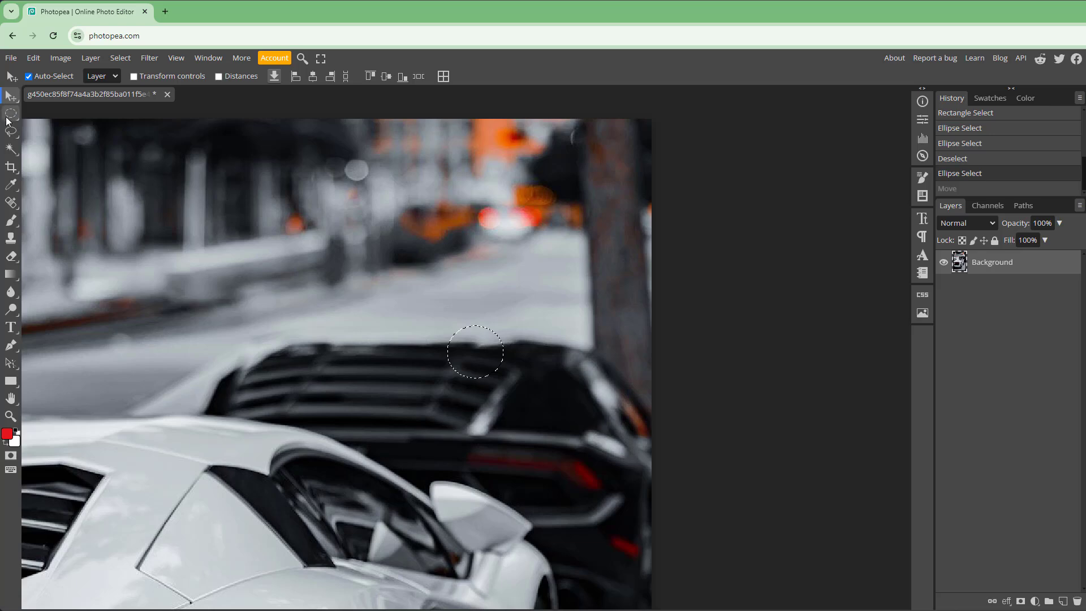
# Select a larger feathered ellipse over the street and black car's roof, try moving its pixels down-right, and undo the move
pyautogui.click(10, 113)
pyautogui.moveTo(195, 197); pyautogui.dragTo(541, 487)
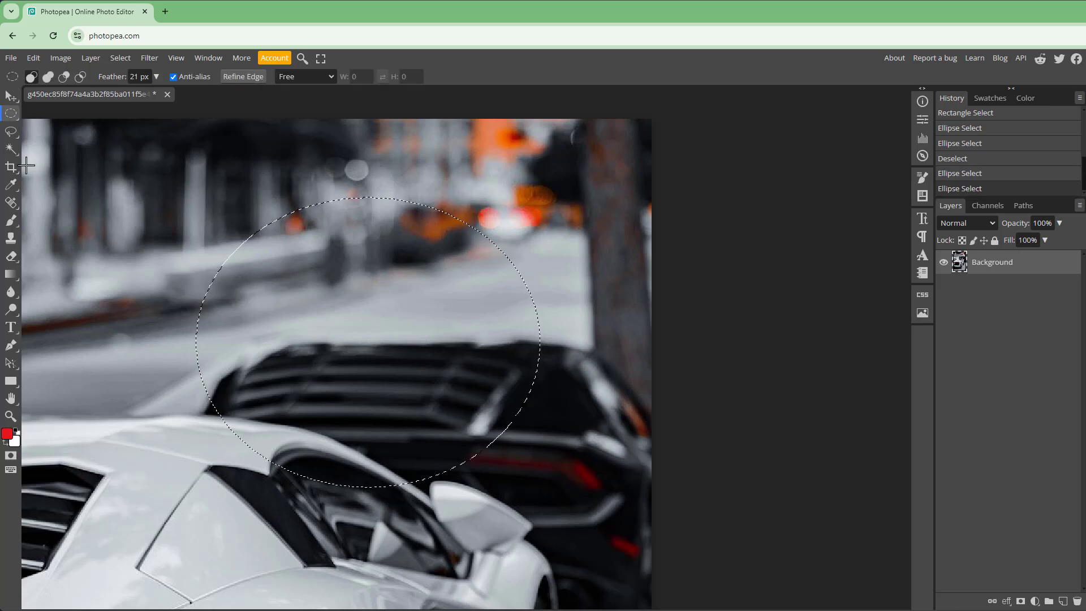
pyautogui.click(11, 96)
pyautogui.moveTo(321, 284); pyautogui.dragTo(401, 371)
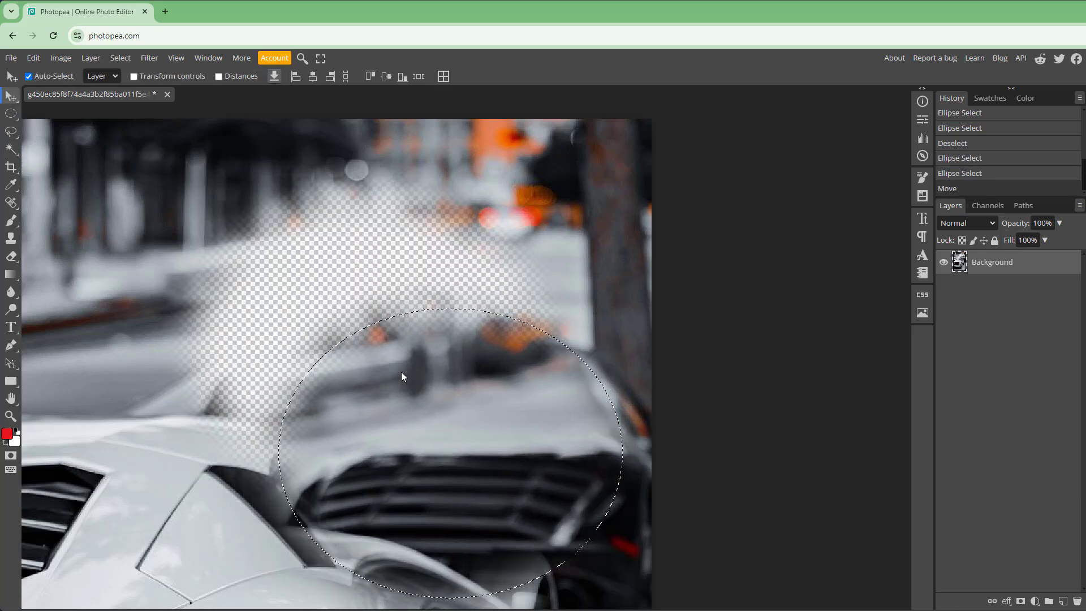
pyautogui.hotkey('ctrl', 'z')
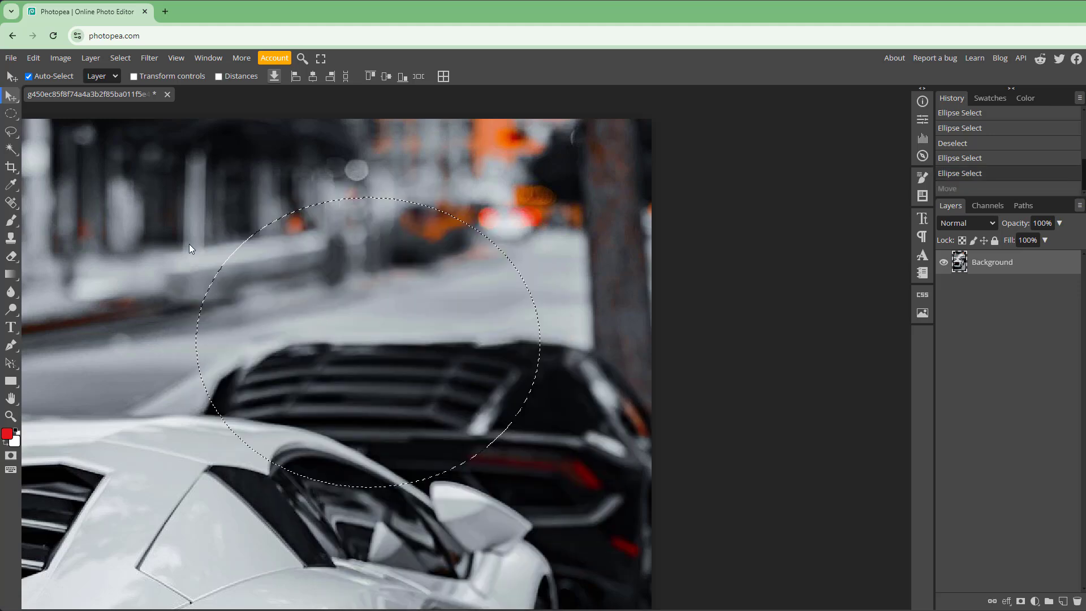
# Set the ellipse selection's feather to 0 px and clear the current selection
pyautogui.click(11, 113)
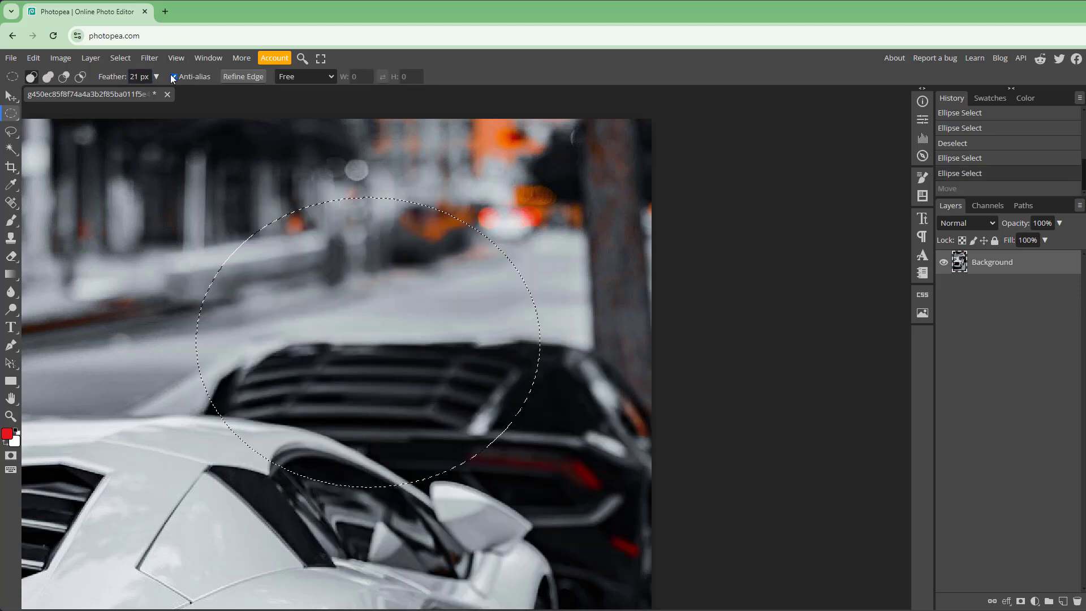
pyautogui.click(156, 77)
pyautogui.moveTo(129, 95); pyautogui.dragTo(77, 97)
pyautogui.click(122, 140)
# Select a small unfeathered circle at the black car's roof edge and move its pixels right and slightly down
pyautogui.hscroll(-4, 264, 242)
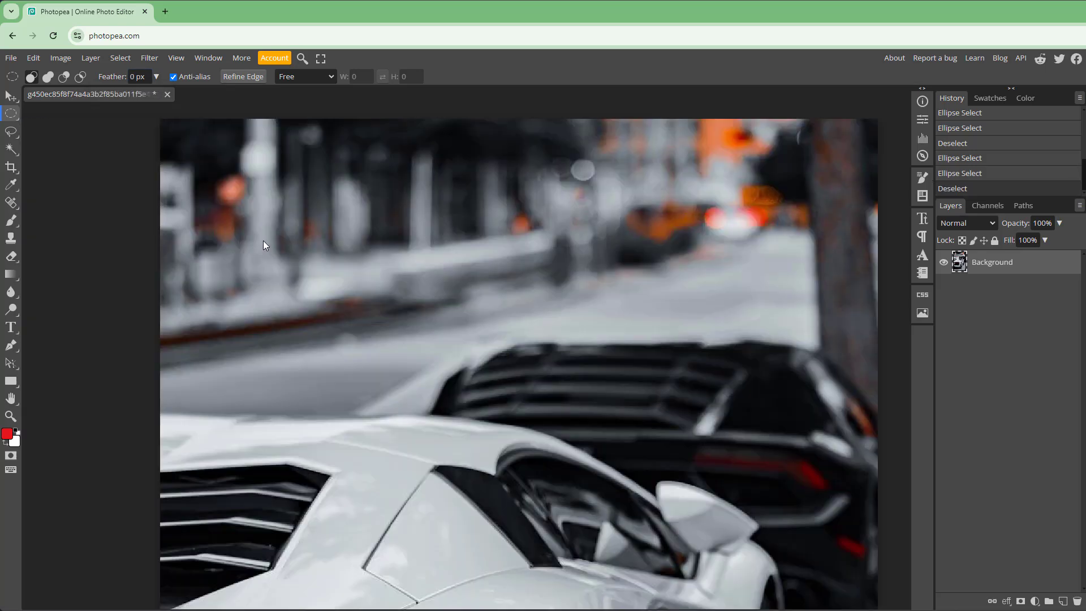
pyautogui.hscroll(4, 339, 277)
pyautogui.scroll(5, 300, 334)
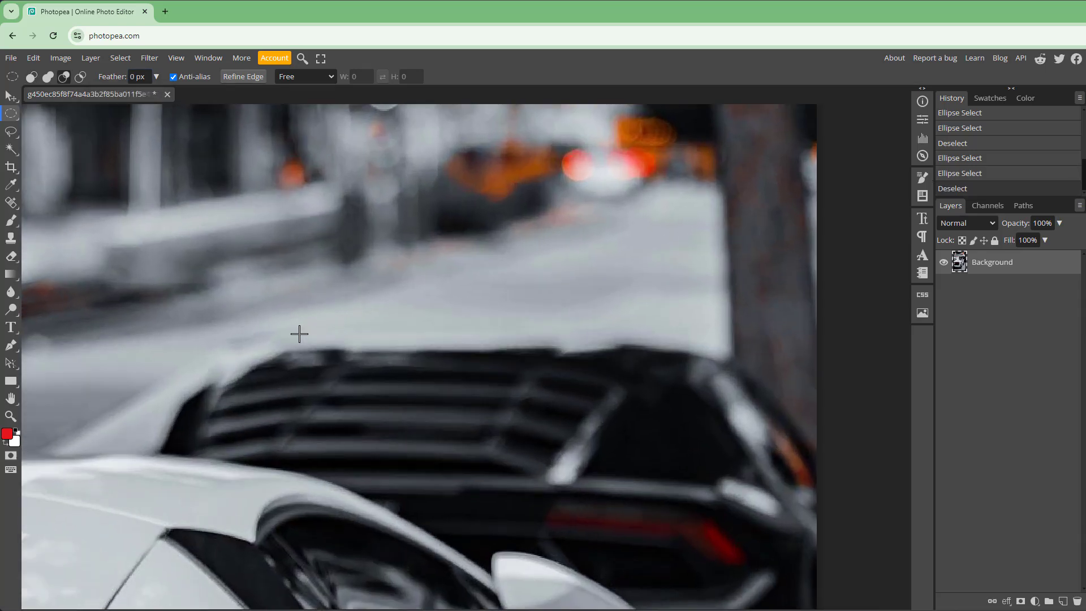
pyautogui.scroll(5, 300, 334)
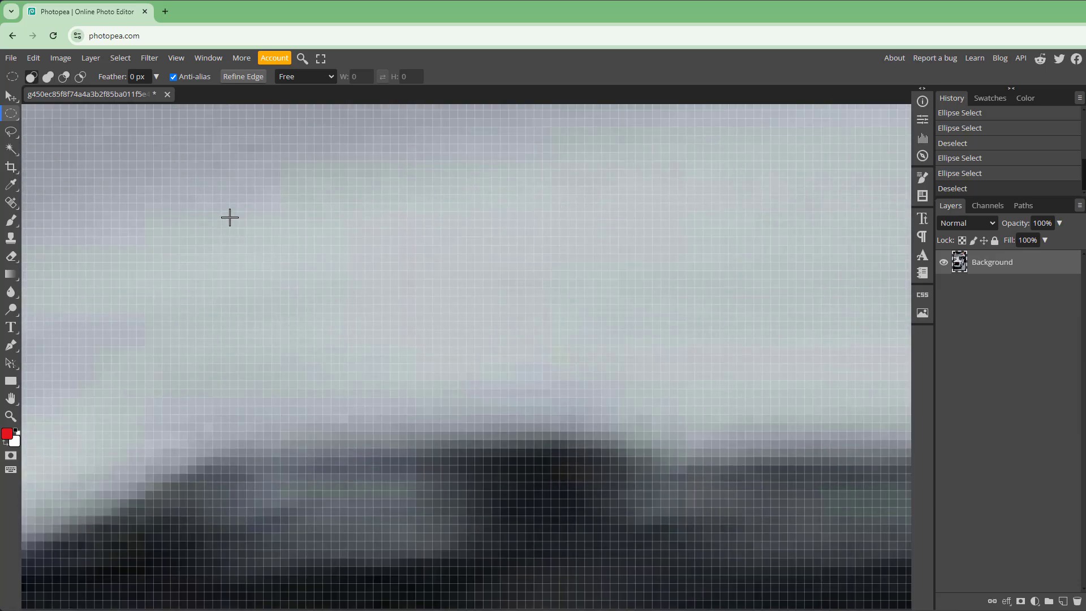
pyautogui.moveTo(198, 168); pyautogui.dragTo(534, 497)
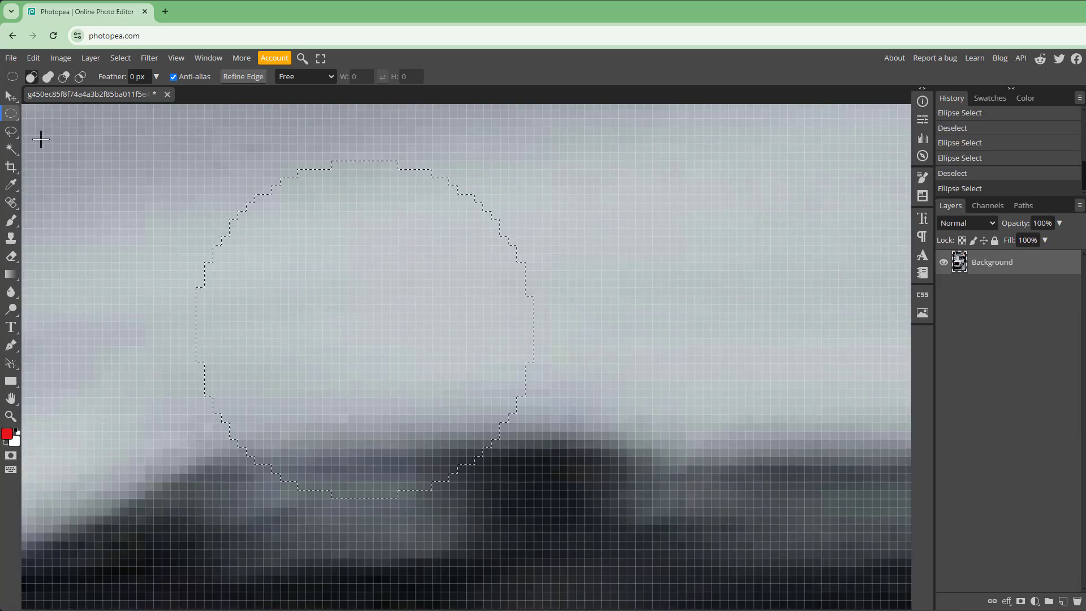
pyautogui.click(11, 96)
pyautogui.moveTo(364, 259); pyautogui.dragTo(593, 318)
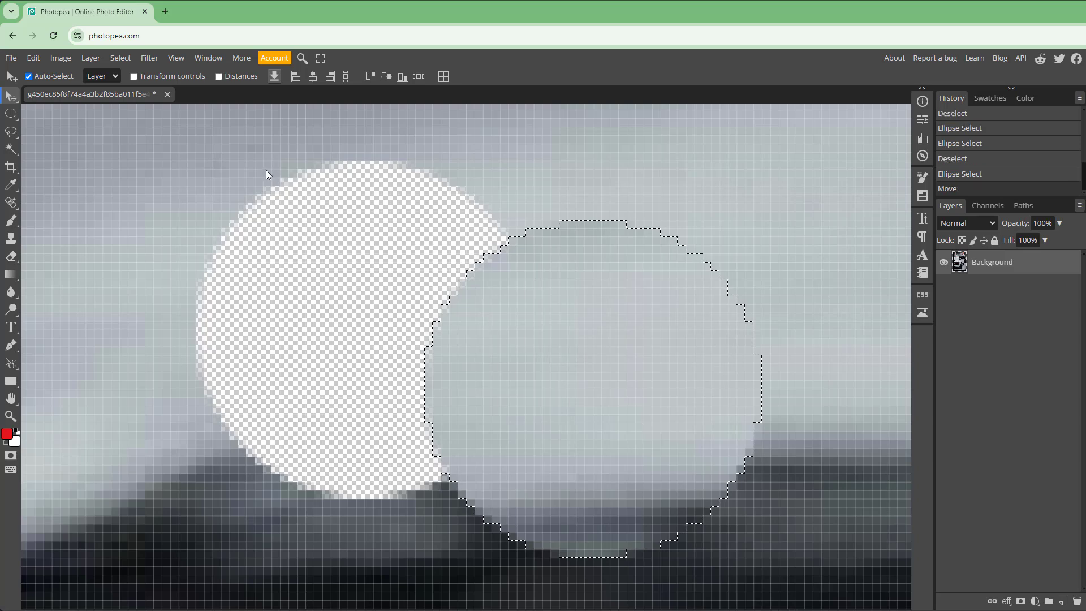
# Select a circle with anti-aliasing off, overlapping the side of the first cutout, and move its pixels right
pyautogui.click(10, 114)
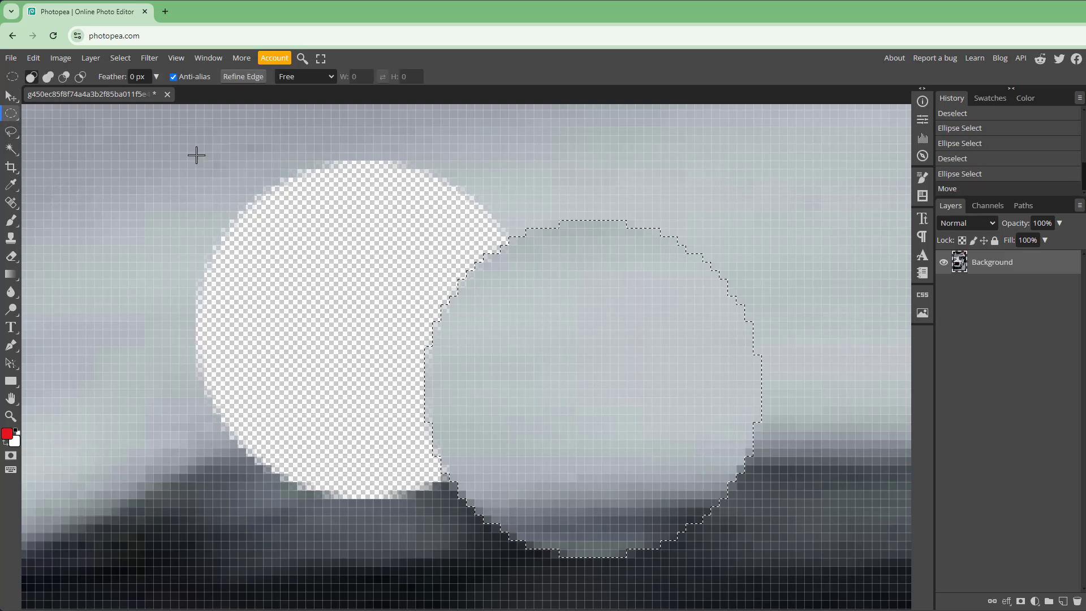
pyautogui.click(174, 77)
pyautogui.moveTo(53, 212); pyautogui.dragTo(407, 535)
pyautogui.moveTo(200, 310)
pyautogui.mouseDown()
pyautogui.moveTo(244, 358)
pyautogui.moveTo(194, 314)
pyautogui.mouseUp()
pyautogui.click(13, 94)
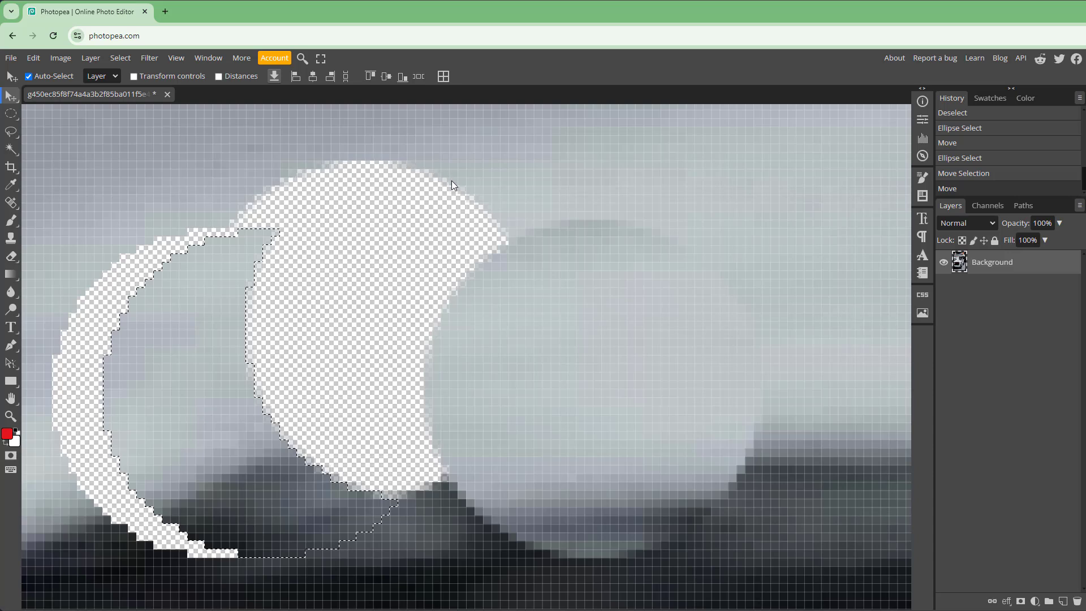
# Select a circle across the cutout and the moved disc using a fixed ratio of 1:1
pyautogui.click(8, 116)
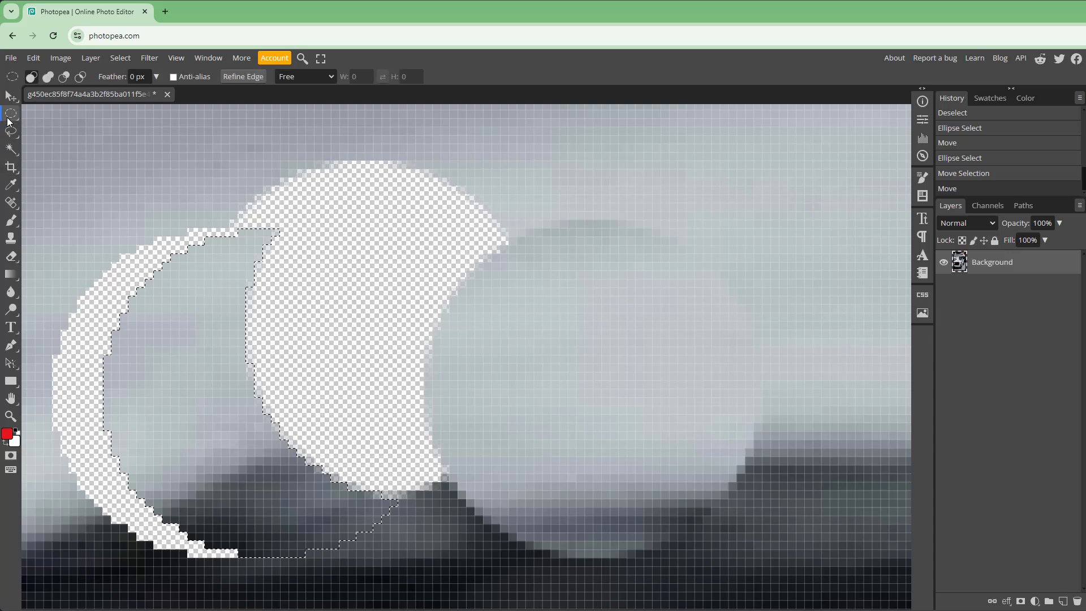
pyautogui.click(331, 76)
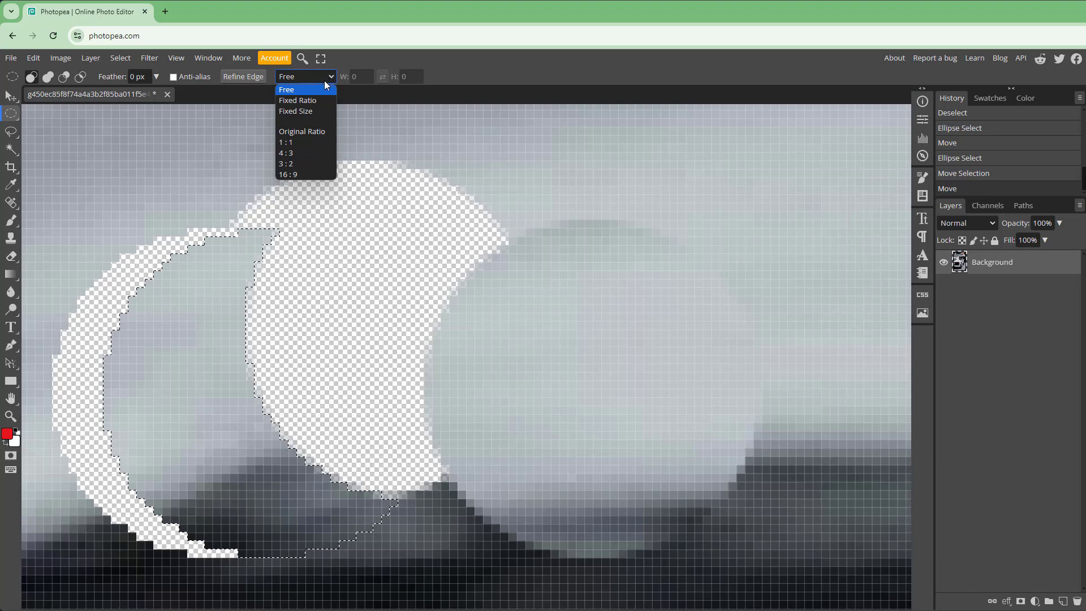
pyautogui.click(314, 102)
pyautogui.moveTo(348, 194); pyautogui.dragTo(702, 464)
# Replace the selection with an ellipse in a fixed 4:3 ratio over the upper part of the cutout
pyautogui.click(323, 78)
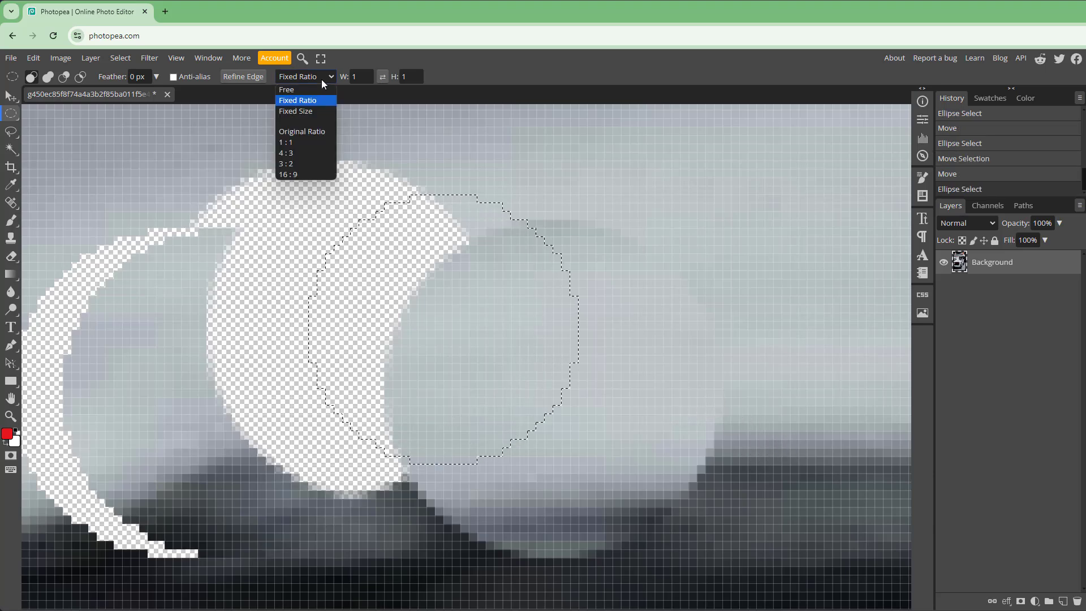
pyautogui.click(302, 153)
pyautogui.moveTo(275, 127); pyautogui.dragTo(637, 333)
# Replace the selection with a wide ellipse in a fixed 16:9 ratio across both cutouts
pyautogui.click(290, 77)
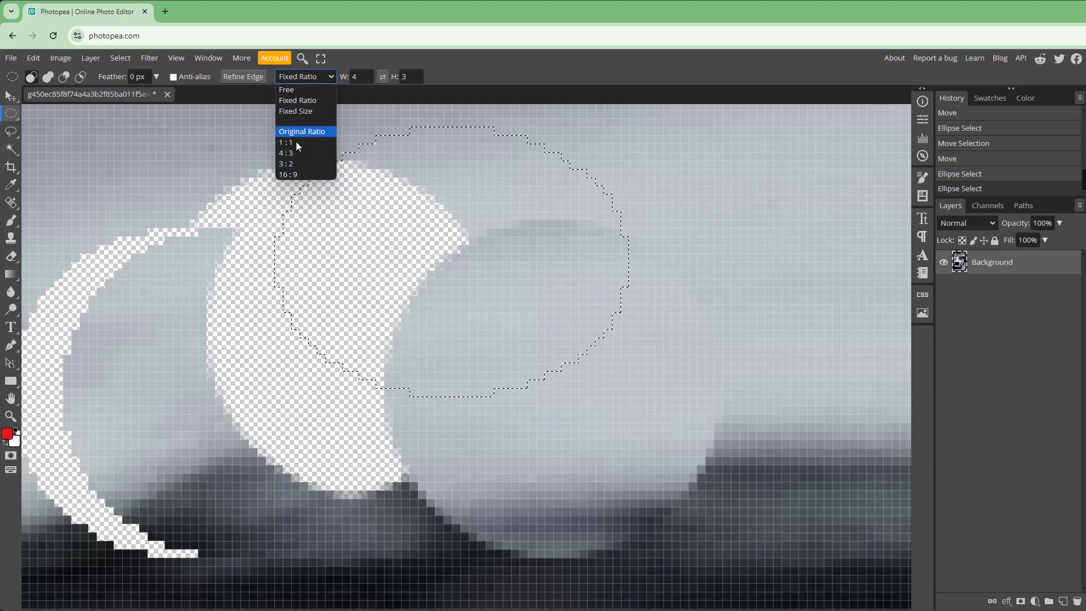
pyautogui.click(322, 173)
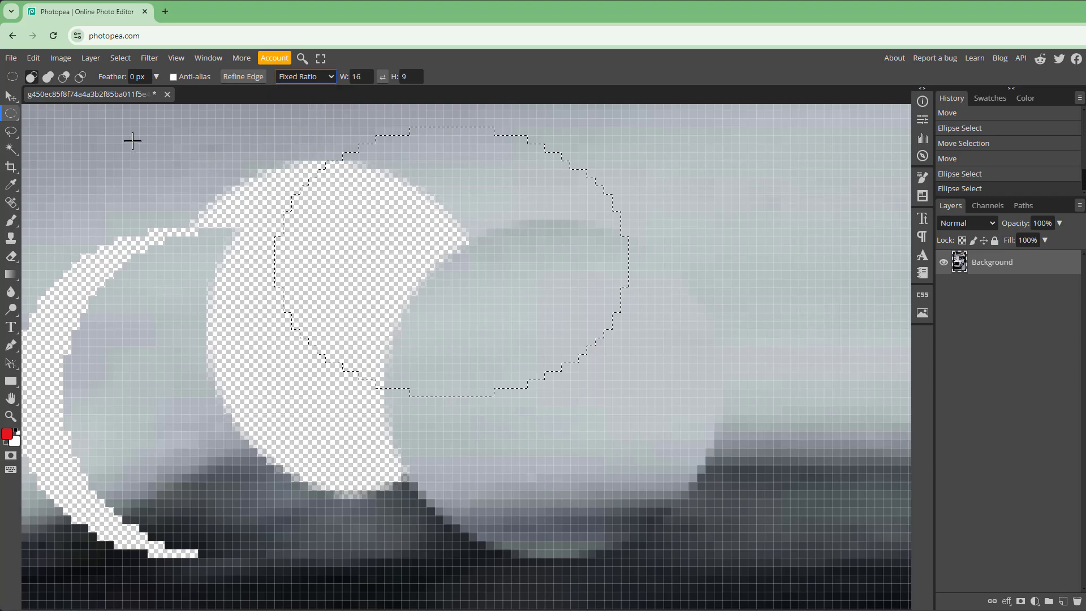
pyautogui.moveTo(133, 141); pyautogui.dragTo(578, 388)
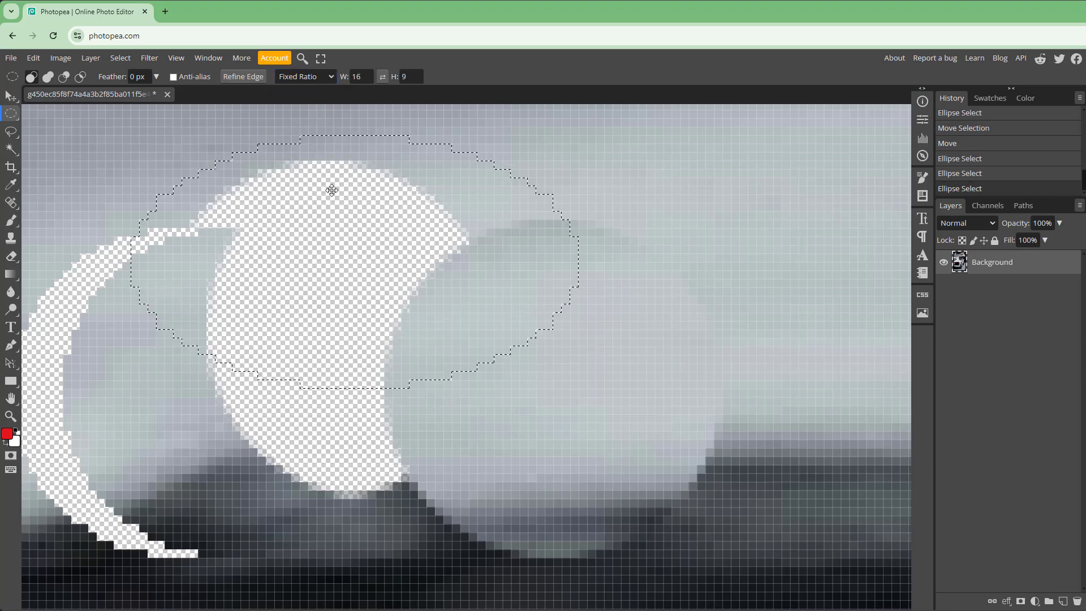
pyautogui.scroll(-10, 332, 193)
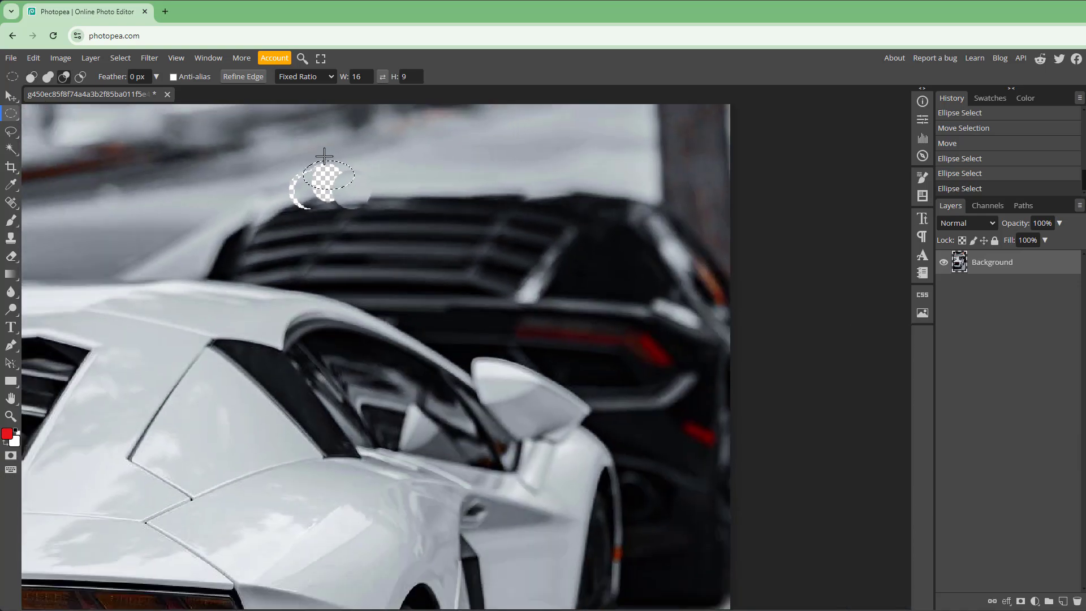
pyautogui.scroll(-2, 324, 156)
# Select a tall ellipse over the white car's rear side using the image's original ratio of 854:1280
pyautogui.click(327, 77)
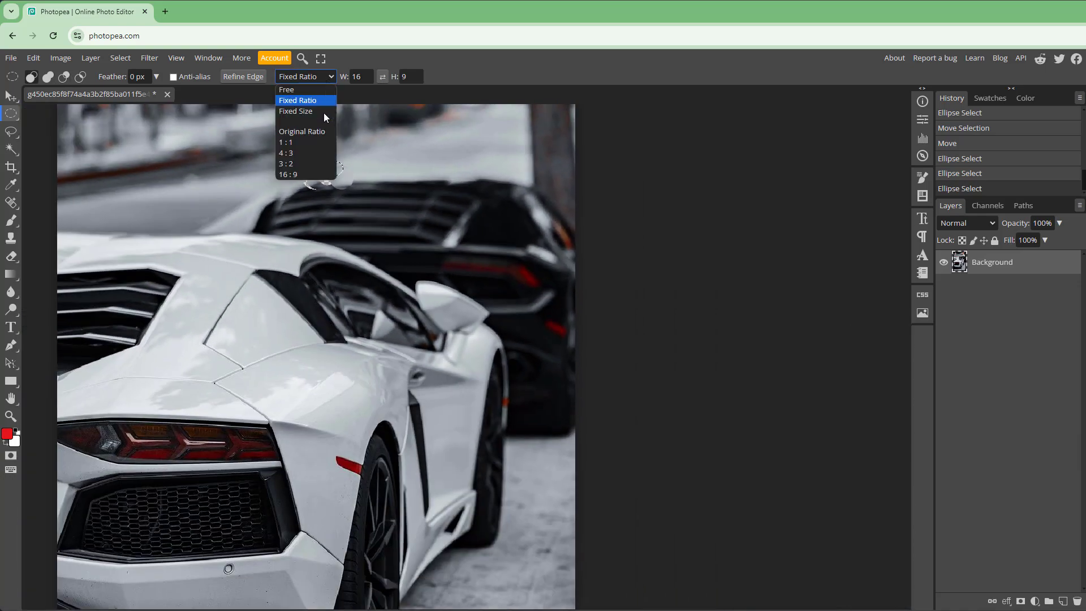
pyautogui.click(324, 133)
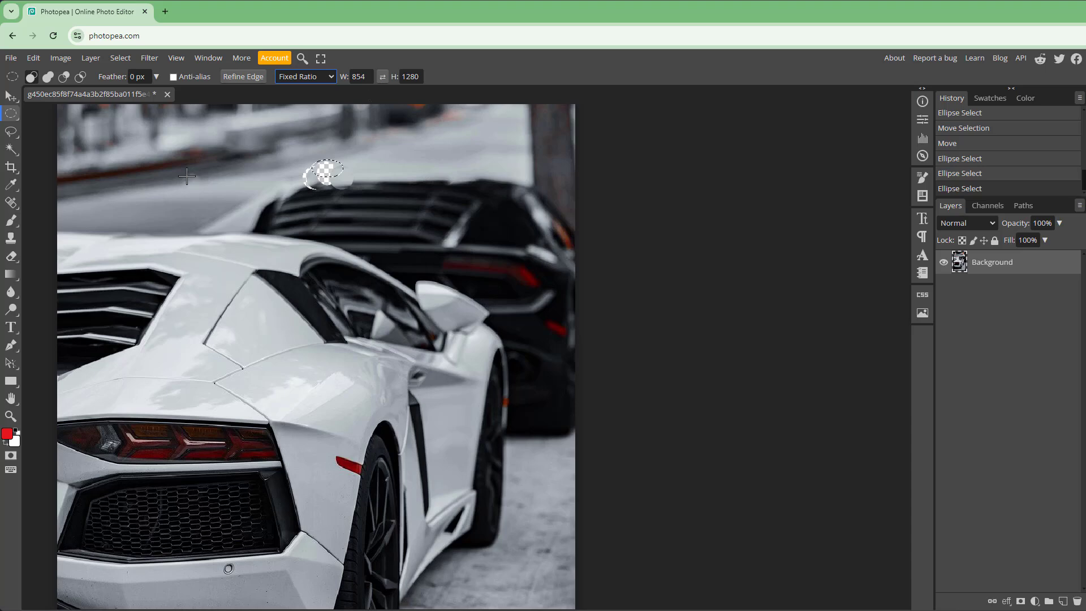
pyautogui.moveTo(187, 176); pyautogui.dragTo(560, 489)
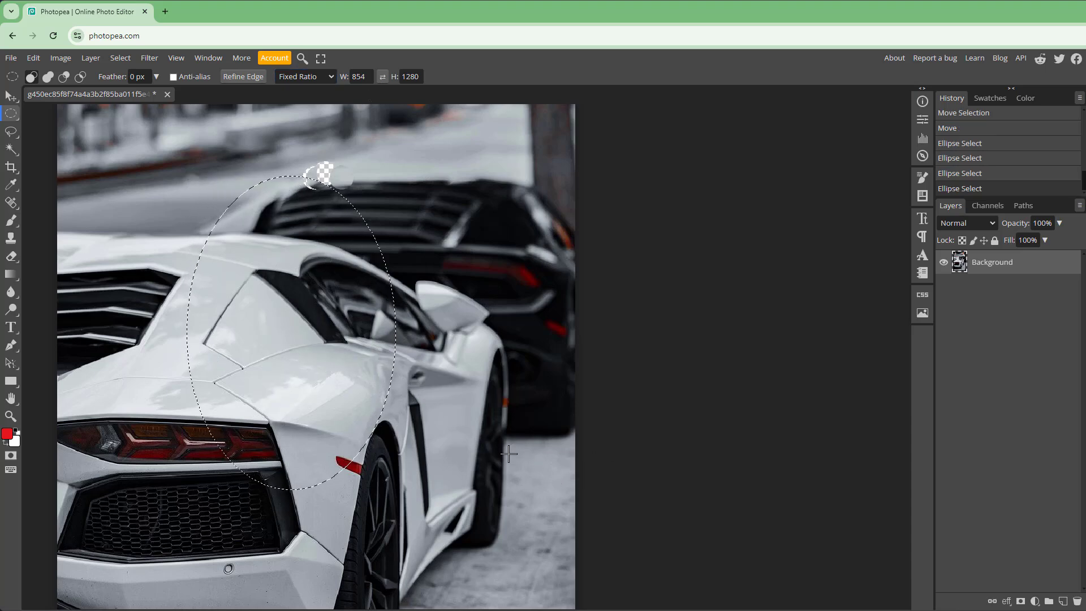
pyautogui.scroll(-1, 354, 329)
pyautogui.scroll(-1, 355, 330)
pyautogui.scroll(1, 298, 315)
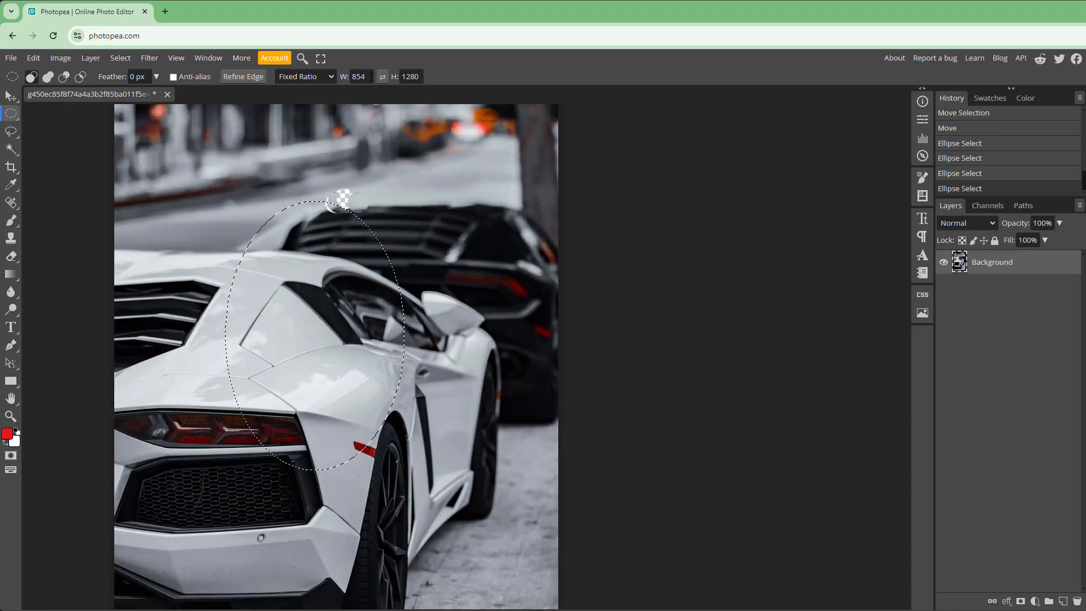
# Set the ellipse selection to a fixed size of 200 by 100 px and place it on the white car's rear fender
pyautogui.click(320, 76)
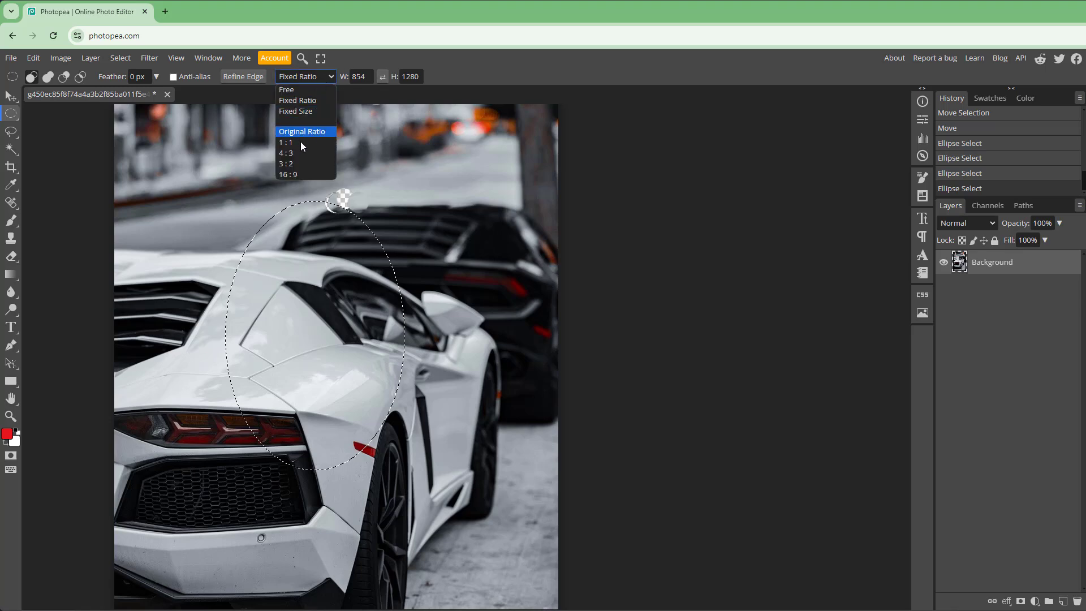
pyautogui.click(314, 112)
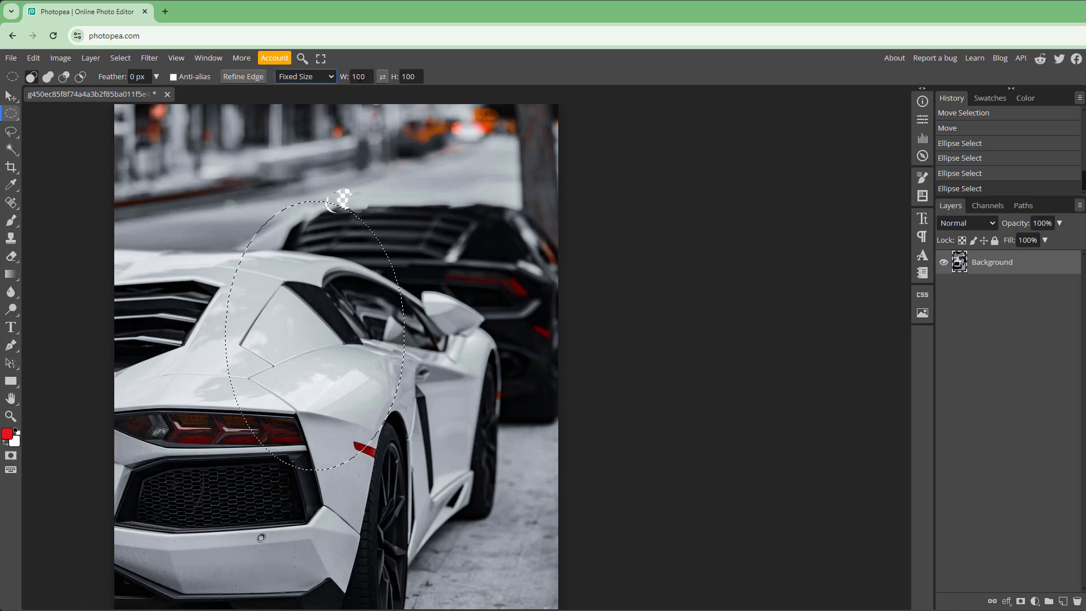
pyautogui.click(368, 75)
pyautogui.click(267, 143)
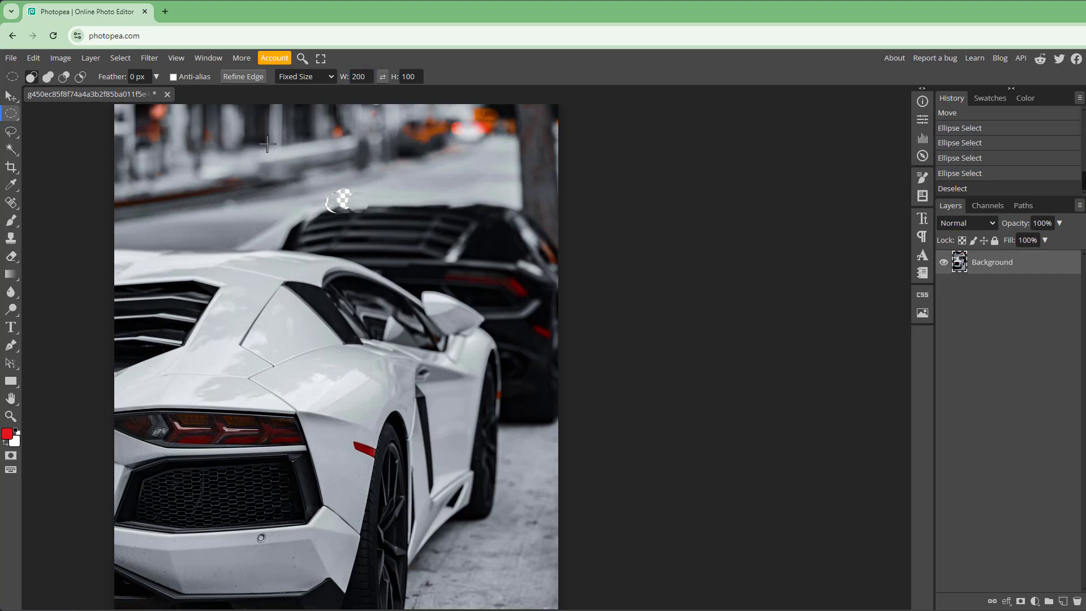
pyautogui.click(257, 178)
pyautogui.moveTo(257, 178); pyautogui.dragTo(305, 220)
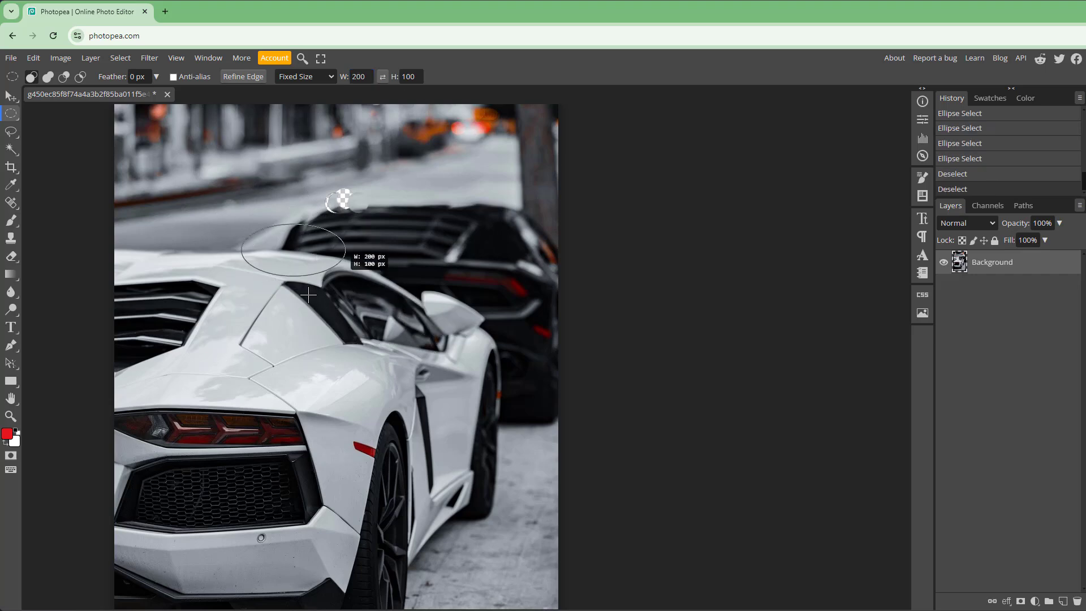
pyautogui.click(368, 258)
pyautogui.click(403, 409)
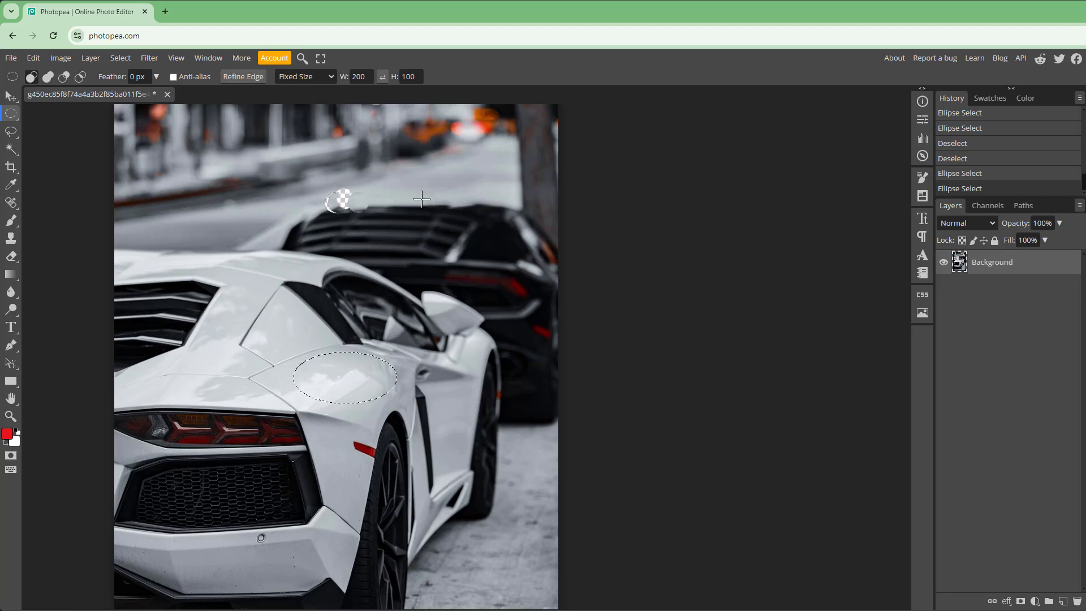
# Try outputting the fender selection to a new layer through Refine Edge, and undo it
pyautogui.click(243, 77)
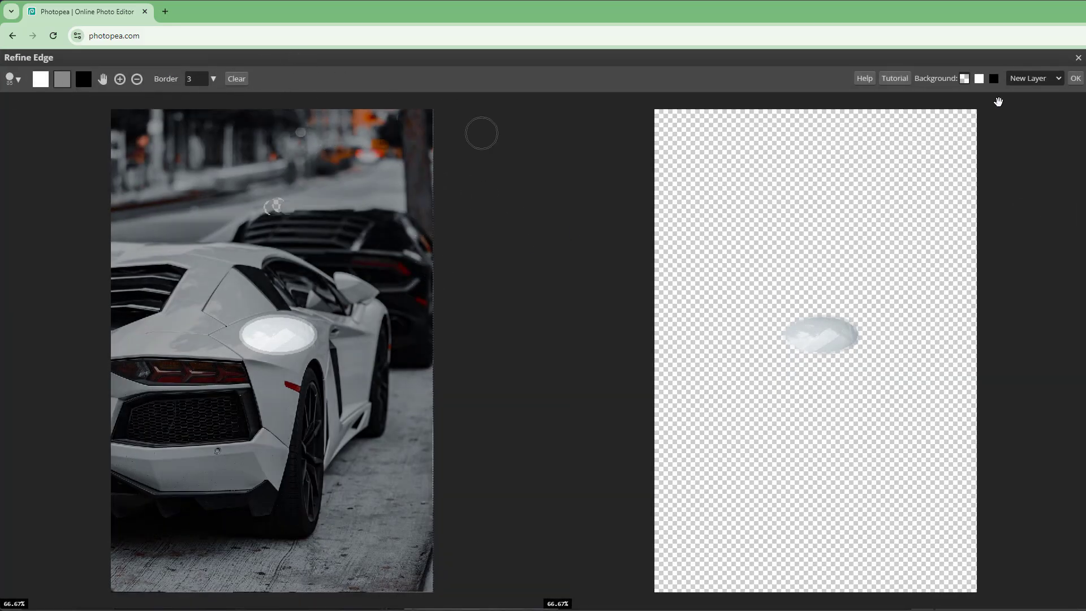
pyautogui.click(1075, 79)
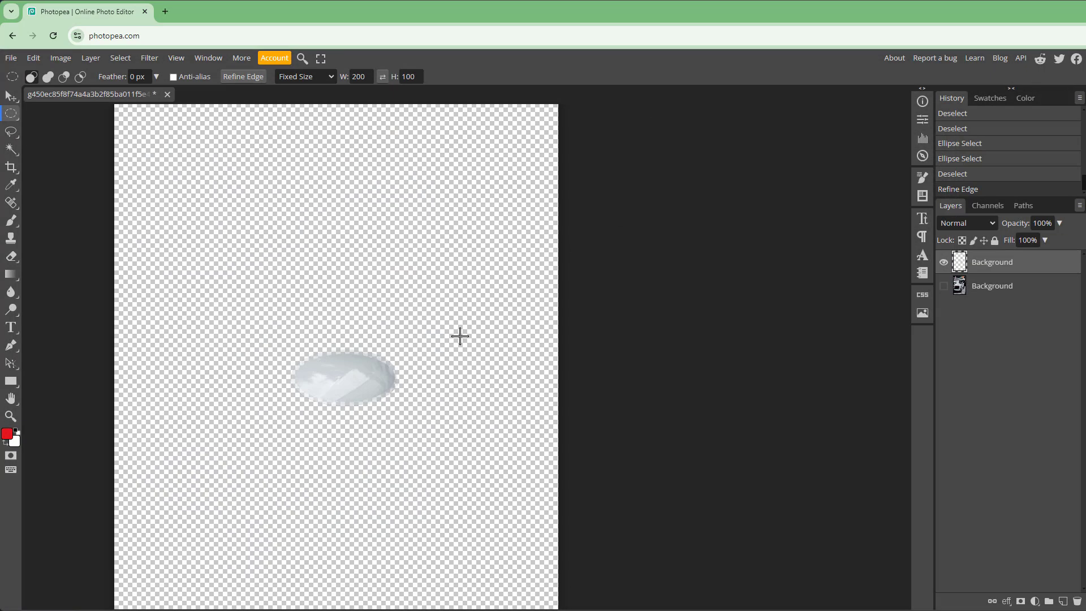
pyautogui.hotkey('ctrl', 'z')
pyautogui.hotkey('ctrl', 'z')
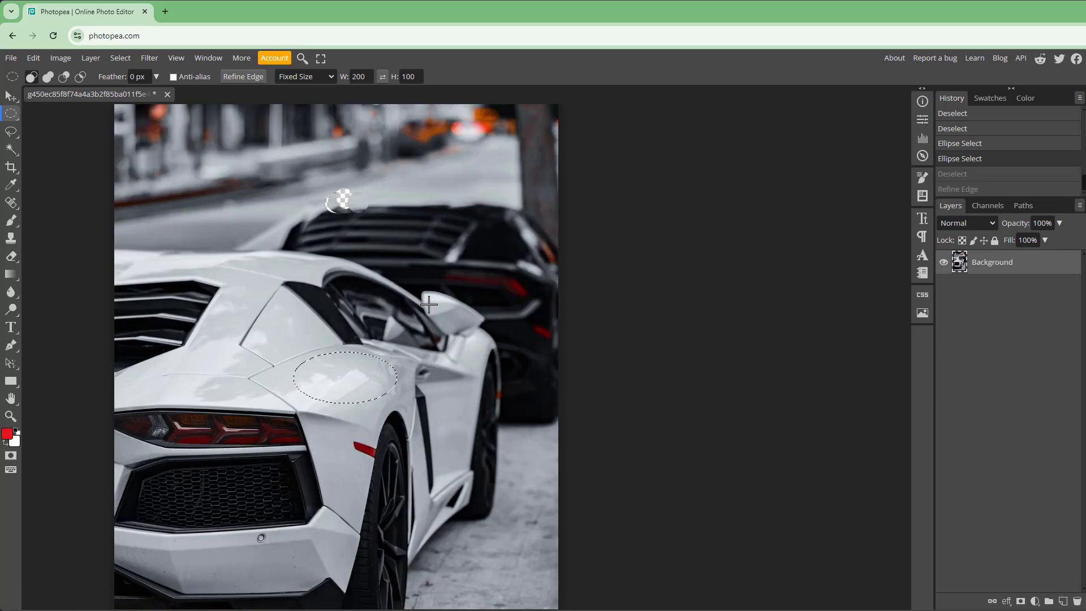
# Place a new 200 by 100 px ellipse selection over the white car's rear side panel beside the side window
pyautogui.click(11, 114)
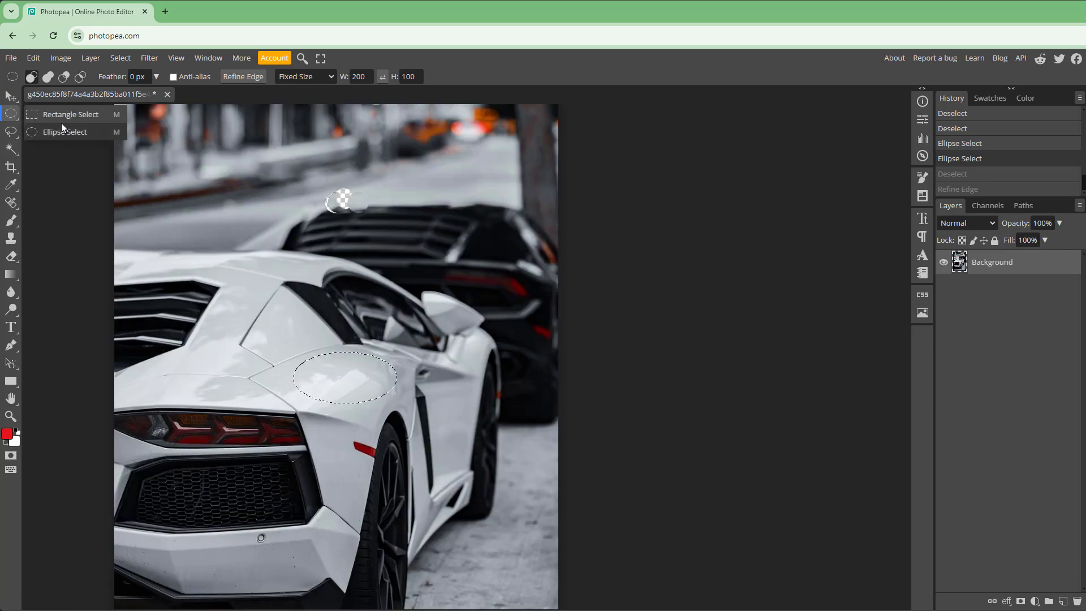
pyautogui.click(61, 129)
pyautogui.moveTo(164, 188); pyautogui.dragTo(332, 372)
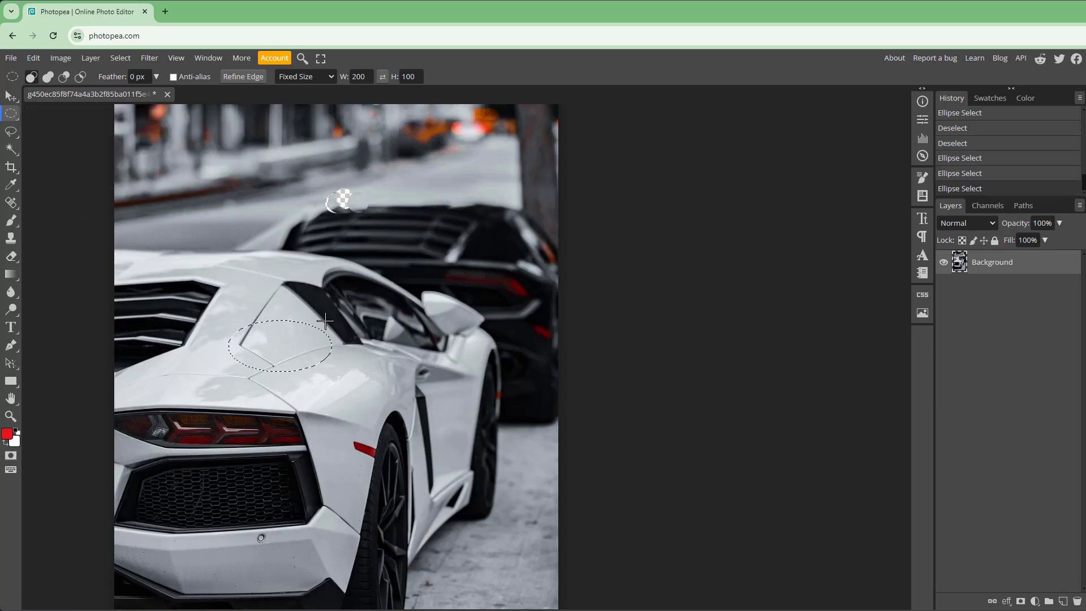
pyautogui.moveTo(326, 321); pyautogui.dragTo(346, 303)
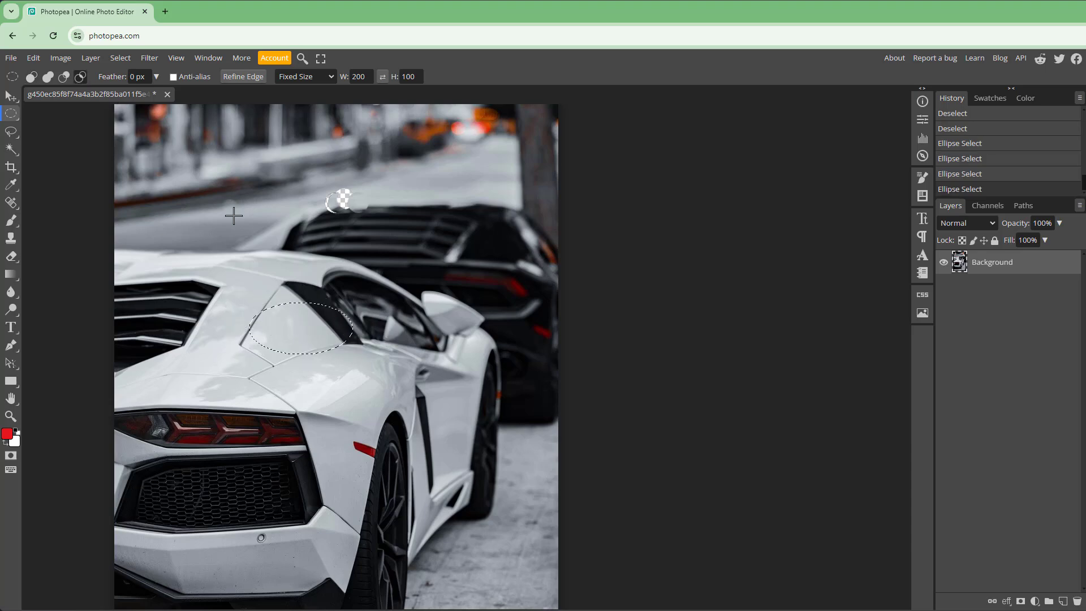
# Intersect overlapping 200 by 100 px ellipses to leave a small lens-shaped selection beside the white car's side window
pyautogui.click(306, 299)
pyautogui.moveTo(267, 225)
pyautogui.mouseDown()
pyautogui.moveTo(395, 381)
pyautogui.moveTo(390, 368)
pyautogui.mouseUp()
pyautogui.moveTo(402, 406); pyautogui.dragTo(357, 359)
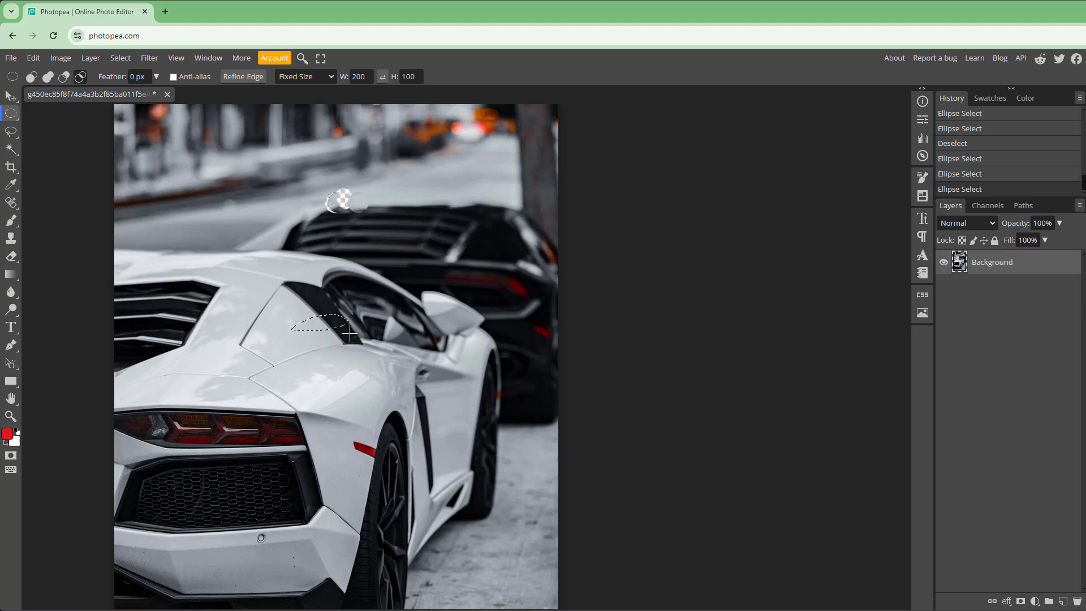
# Add several overlapping 200 by 100 px ellipses to the selection, covering the white car's side window, rear panel and fender
pyautogui.click(48, 77)
pyautogui.moveTo(241, 236); pyautogui.dragTo(339, 360)
pyautogui.moveTo(264, 291); pyautogui.dragTo(430, 337)
pyautogui.moveTo(316, 361); pyautogui.dragTo(402, 402)
pyautogui.moveTo(249, 361); pyautogui.dragTo(351, 411)
pyautogui.moveTo(262, 310); pyautogui.dragTo(376, 374)
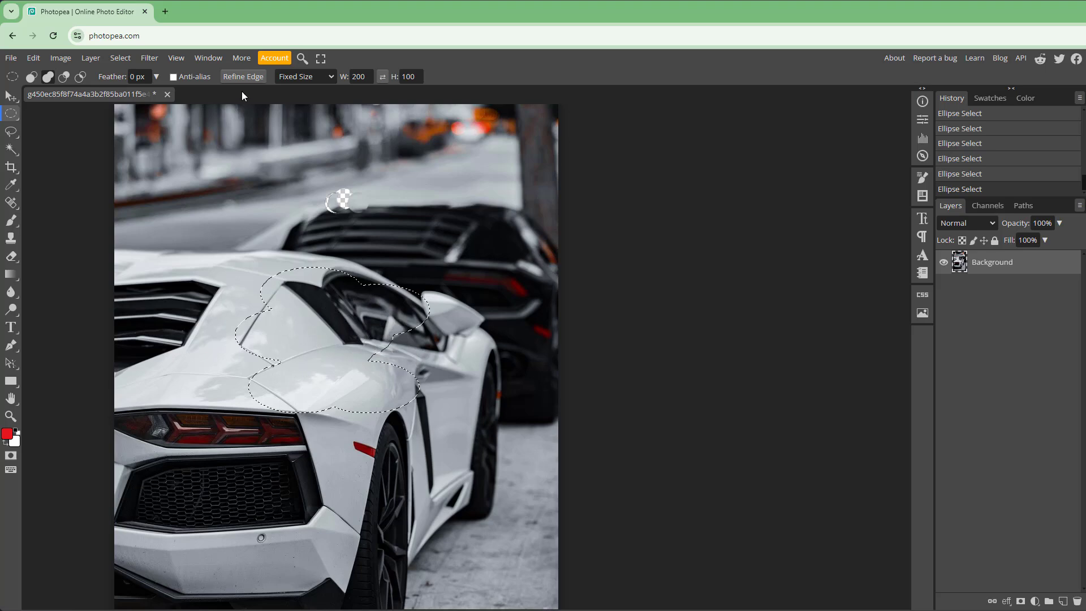
# Open the combined selection in Refine Edge and brush white, grey and black areas over the black car's rear
pyautogui.click(243, 76)
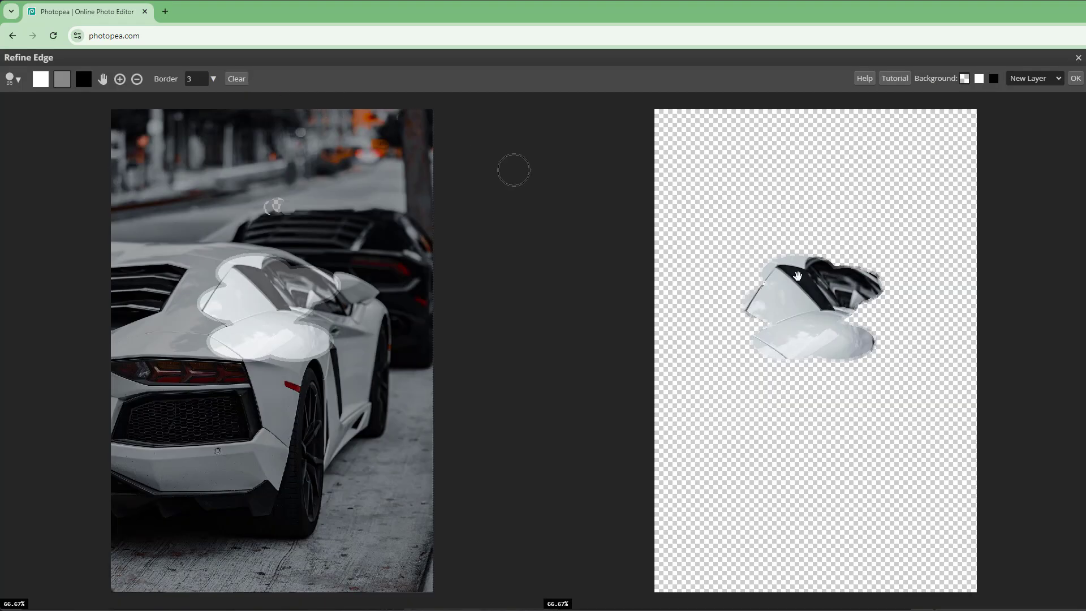
pyautogui.moveTo(288, 273)
pyautogui.mouseDown()
pyautogui.moveTo(302, 252)
pyautogui.moveTo(311, 263)
pyautogui.moveTo(291, 265)
pyautogui.moveTo(252, 242)
pyautogui.moveTo(267, 250)
pyautogui.moveTo(270, 296)
pyautogui.moveTo(324, 247)
pyautogui.moveTo(304, 288)
pyautogui.moveTo(287, 254)
pyautogui.moveTo(248, 246)
pyautogui.moveTo(260, 218)
pyautogui.moveTo(317, 212)
pyautogui.moveTo(328, 245)
pyautogui.moveTo(348, 257)
pyautogui.moveTo(334, 217)
pyautogui.moveTo(354, 224)
pyautogui.moveTo(362, 257)
pyautogui.moveTo(340, 286)
pyautogui.moveTo(352, 264)
pyautogui.mouseUp()
pyautogui.click(66, 81)
pyautogui.click(86, 78)
pyautogui.moveTo(362, 210)
pyautogui.mouseDown()
pyautogui.moveTo(351, 195)
pyautogui.moveTo(385, 277)
pyautogui.moveTo(357, 209)
pyautogui.mouseUp()
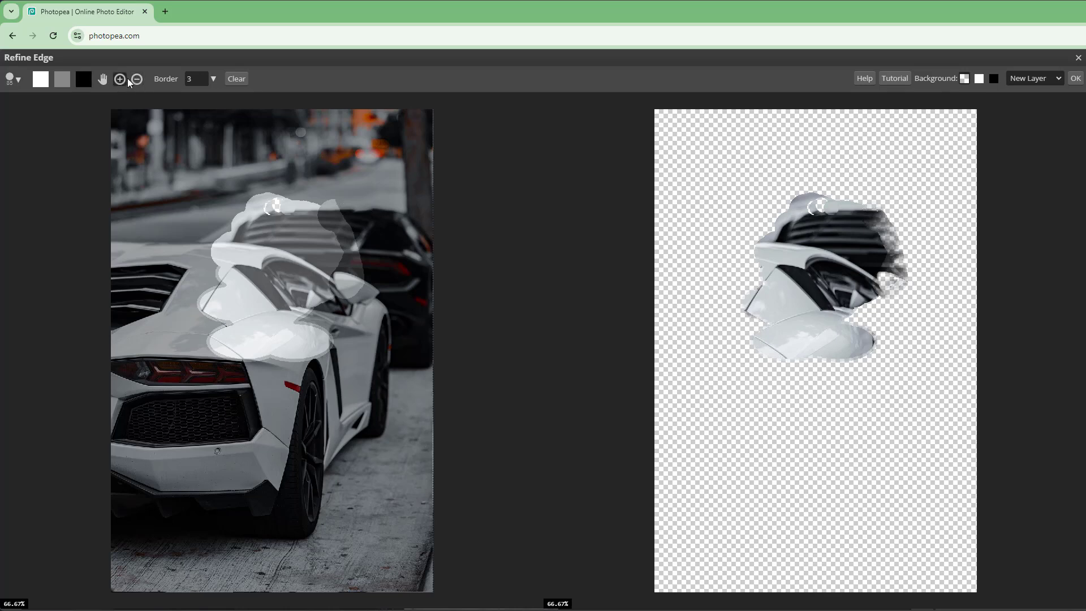
# Set the Refine Edge border width to 6
pyautogui.click(119, 78)
pyautogui.click(280, 233)
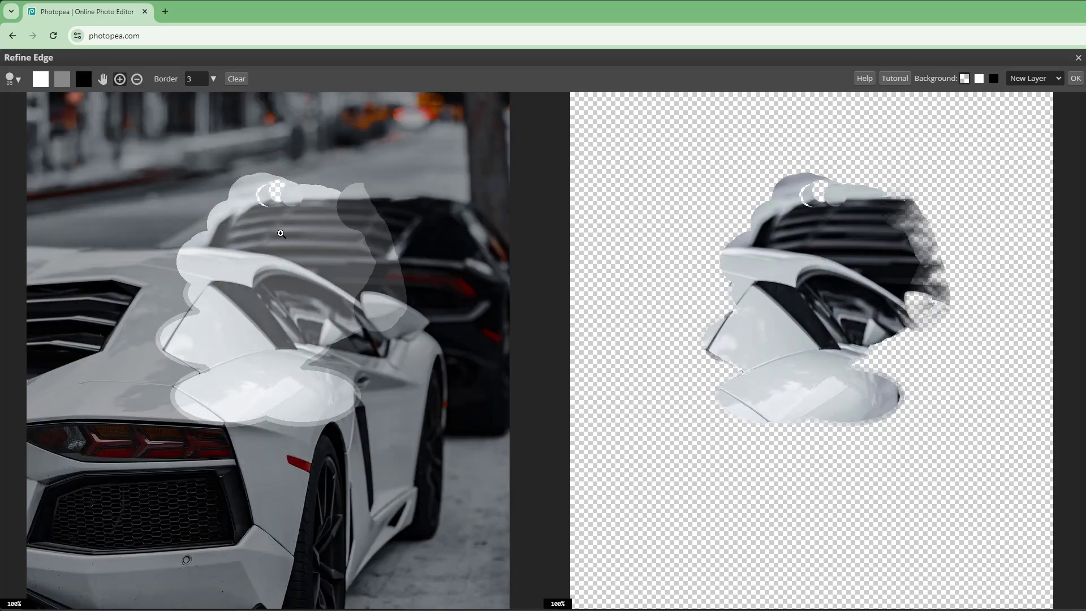
pyautogui.click(214, 79)
pyautogui.moveTo(160, 95)
pyautogui.mouseDown()
pyautogui.moveTo(186, 95)
pyautogui.moveTo(163, 97)
pyautogui.mouseUp()
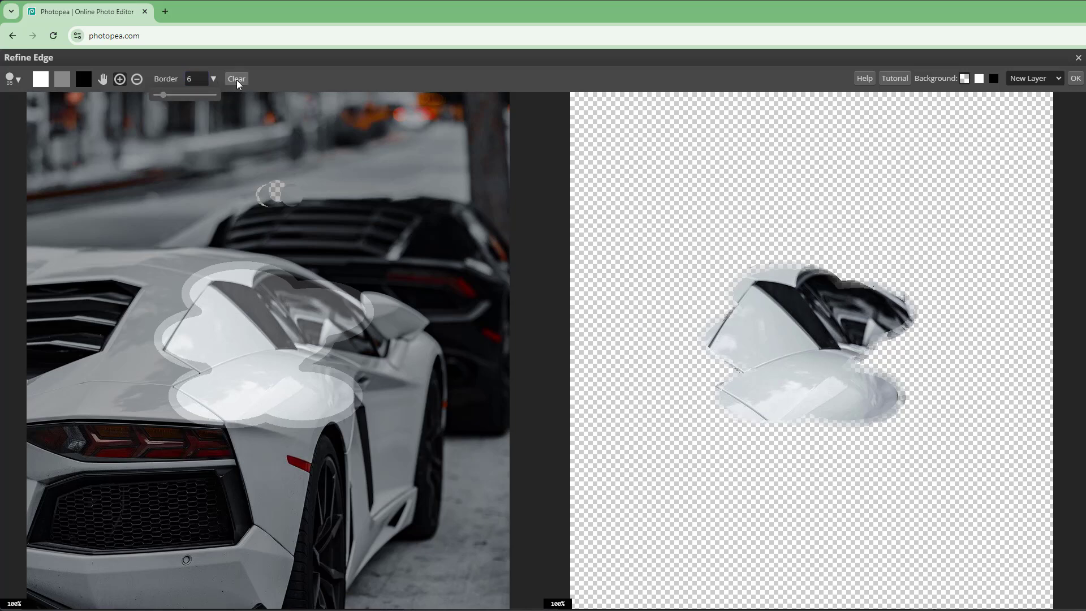
# Output the refined selection as a new layer and compare it with the original layer shown and hidden
pyautogui.click(1058, 82)
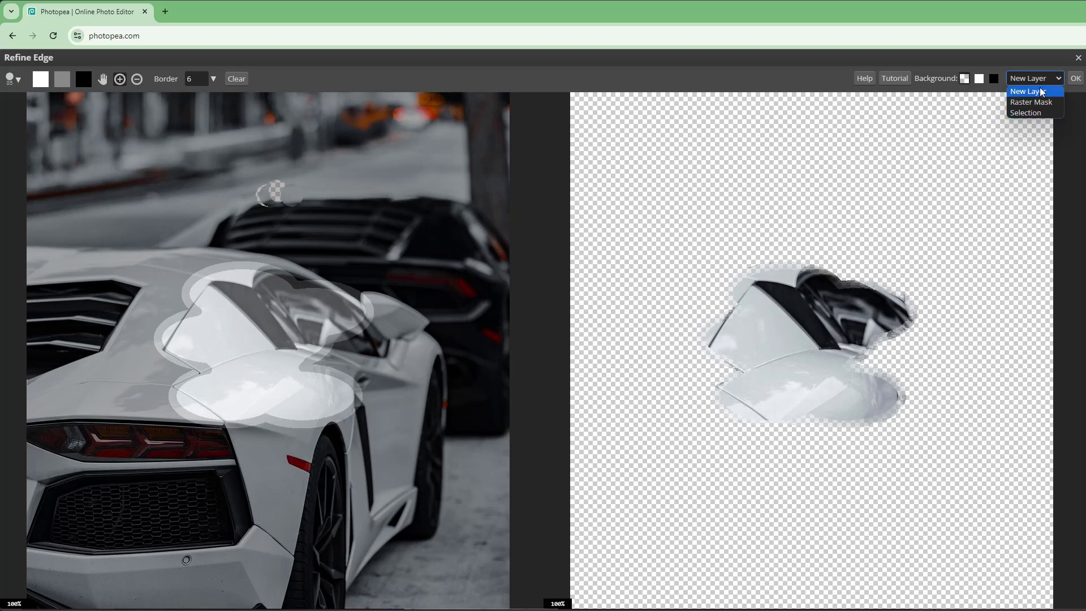
pyautogui.click(1028, 91)
pyautogui.click(1076, 78)
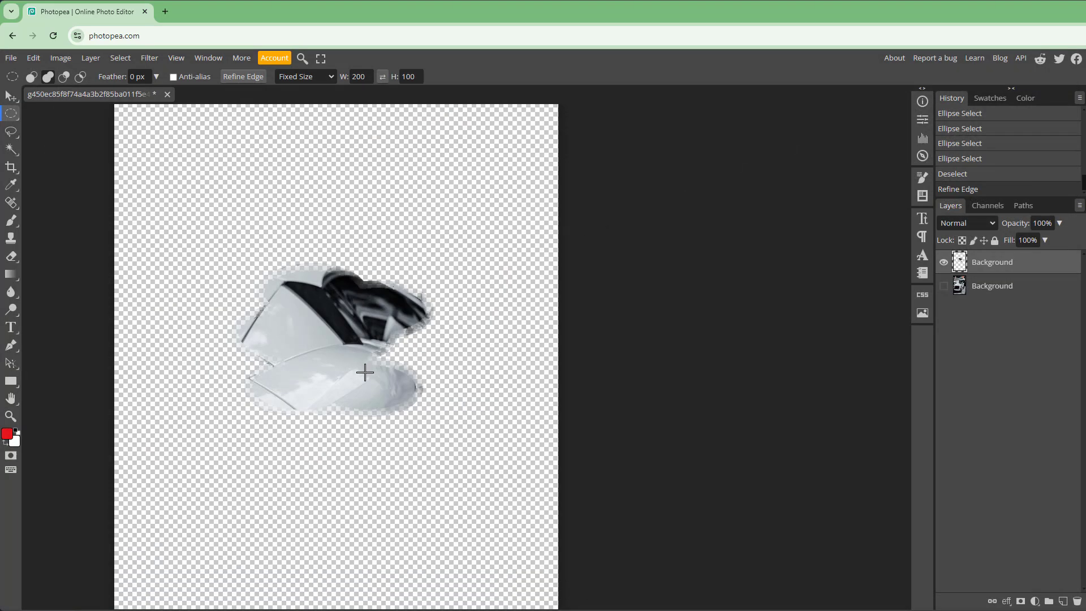
pyautogui.click(944, 286)
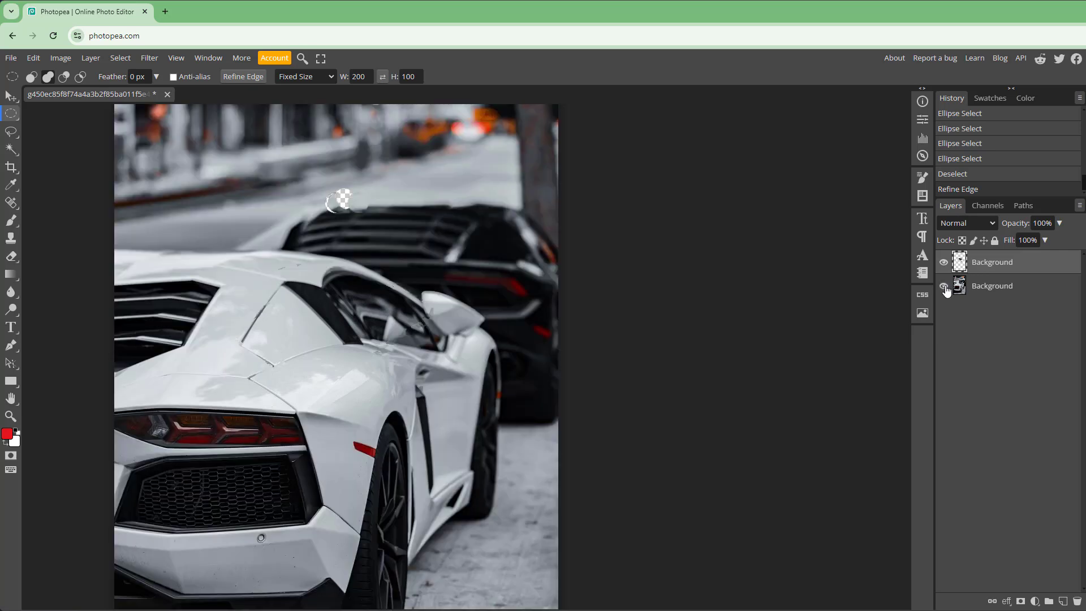
pyautogui.click(944, 286)
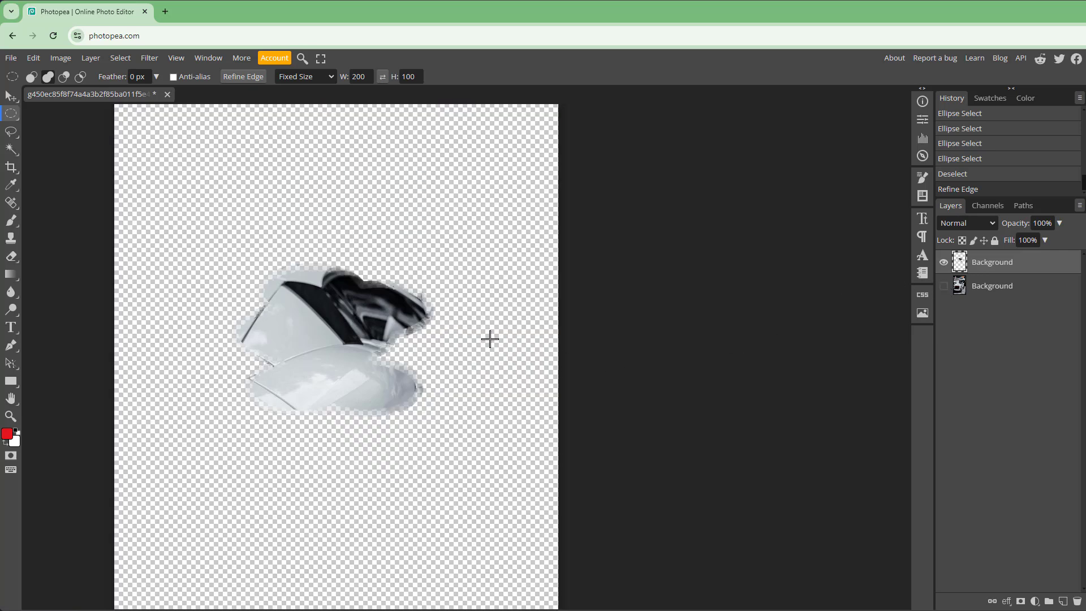